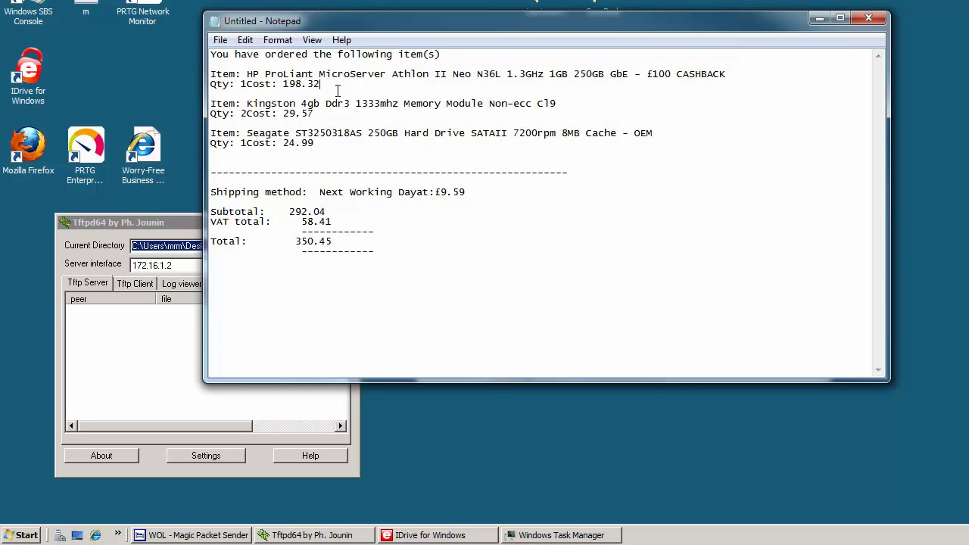
Step: Highlight the HP server's 198.32 cost and its cashback offer in the order notes
{"action": "left_click_drag", "start_coordinate": [338, 89], "coordinate": [281, 84]}
{"action": "left_click_drag", "start_coordinate": [729, 75], "coordinate": [646, 74]}
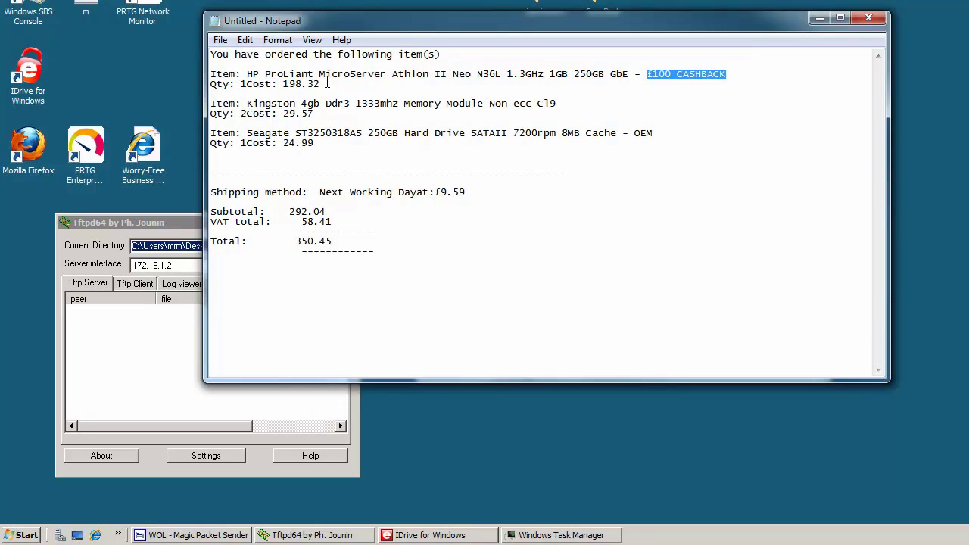
{"action": "left_click_drag", "start_coordinate": [327, 83], "coordinate": [277, 83]}
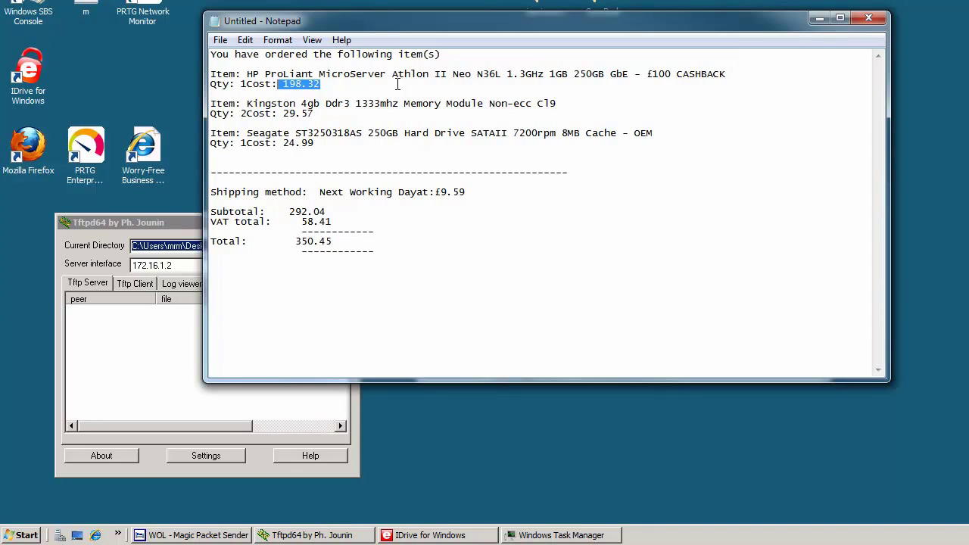
{"action": "left_click_drag", "start_coordinate": [652, 76], "coordinate": [712, 69]}
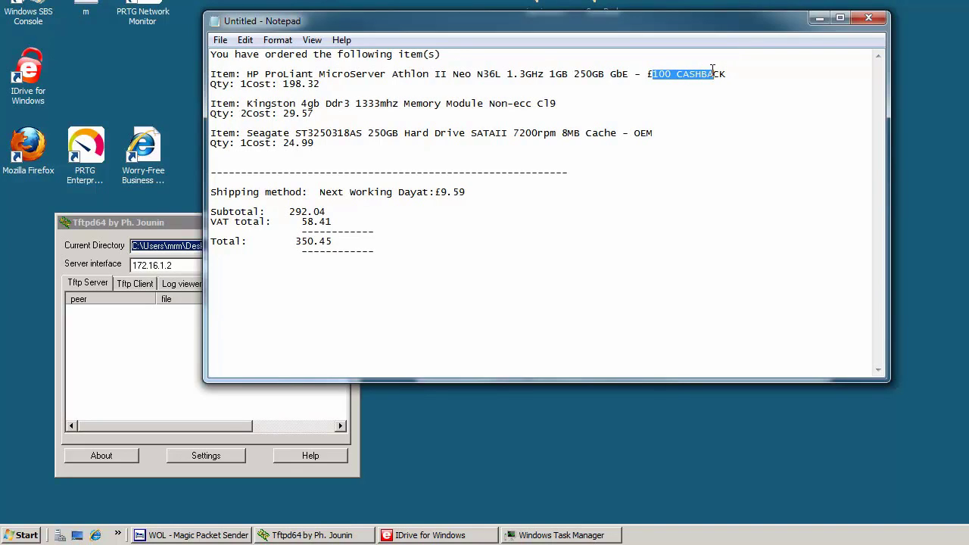
{"action": "left_click", "coordinate": [510, 105]}
Step: Highlight the Kingston memory and Seagate hard drive items and the 350.45 order total
{"action": "left_click_drag", "start_coordinate": [329, 109], "coordinate": [210, 103]}
{"action": "left_click_drag", "start_coordinate": [334, 145], "coordinate": [210, 134]}
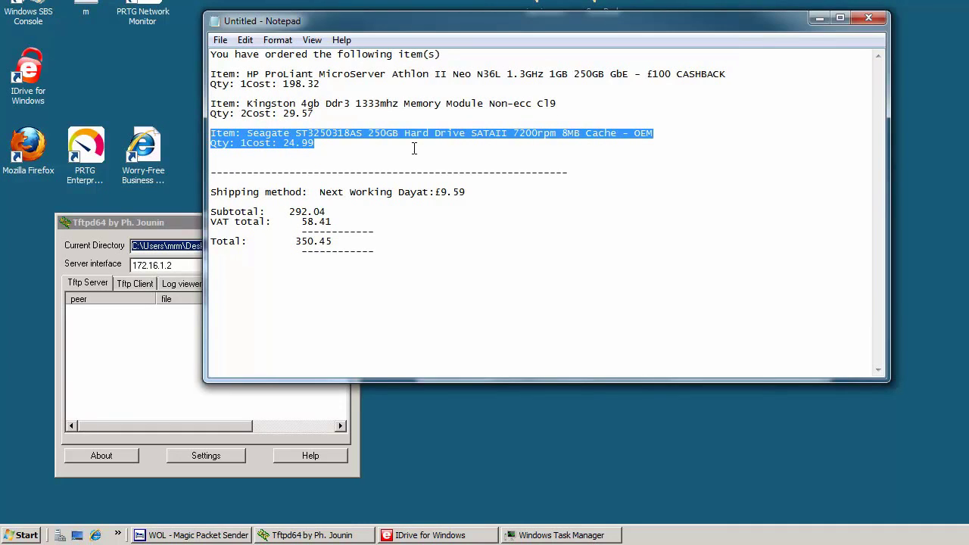
{"action": "left_click_drag", "start_coordinate": [334, 242], "coordinate": [295, 242]}
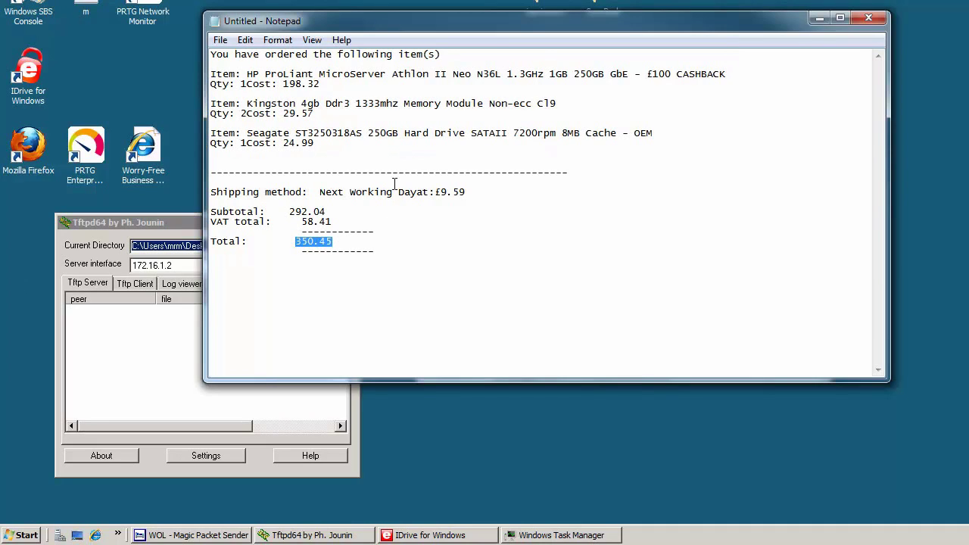
Step: Highlight the HP MicroServer description and its £100 CASHBACK offer, then minimize Notepad
{"action": "left_click", "coordinate": [646, 74]}
{"action": "key", "text": "shift+Home"}
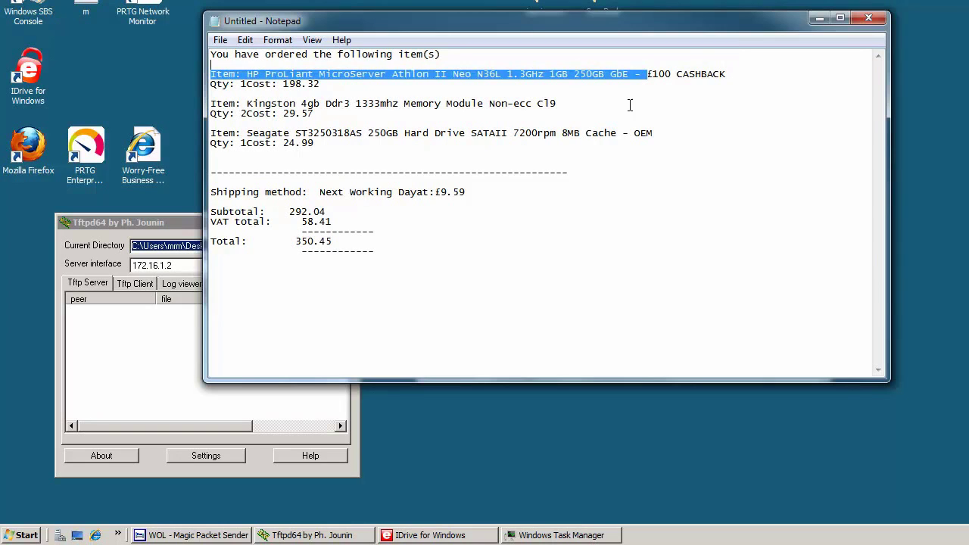
{"action": "left_click", "coordinate": [676, 73]}
{"action": "key", "text": "shift+Home"}
{"action": "key", "text": "shift+Left"}
{"action": "key", "text": "shift+Left"}
{"action": "key", "text": "shift+Left"}
{"action": "left_click_drag", "start_coordinate": [711, 74], "coordinate": [658, 73]}
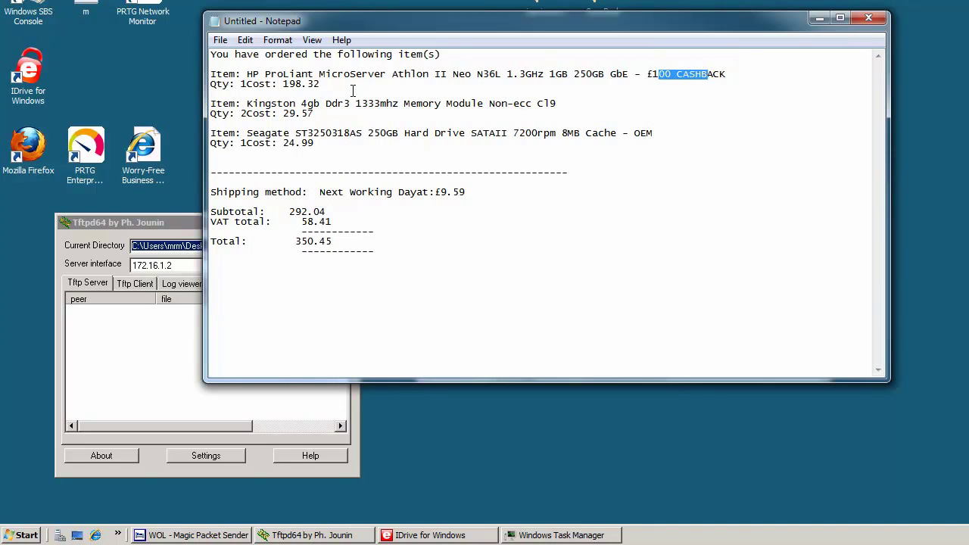
{"action": "left_click", "coordinate": [697, 87]}
{"action": "left_click_drag", "start_coordinate": [725, 73], "coordinate": [646, 74]}
{"action": "left_click", "coordinate": [218, 65]}
{"action": "key", "text": "super+Down"}
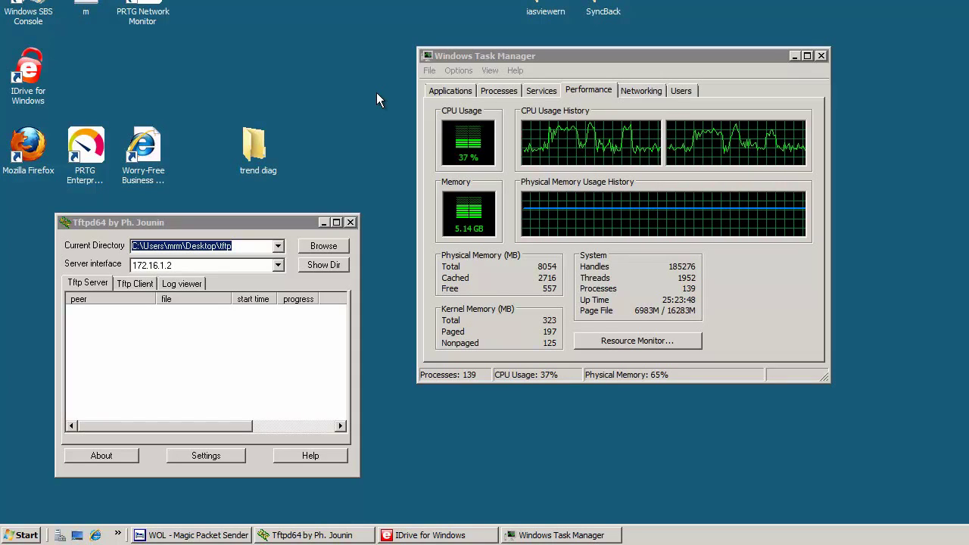
Step: Launch AMD RAIDXpert by searching 'raid' from the Start menu
{"action": "left_click", "coordinate": [9, 535]}
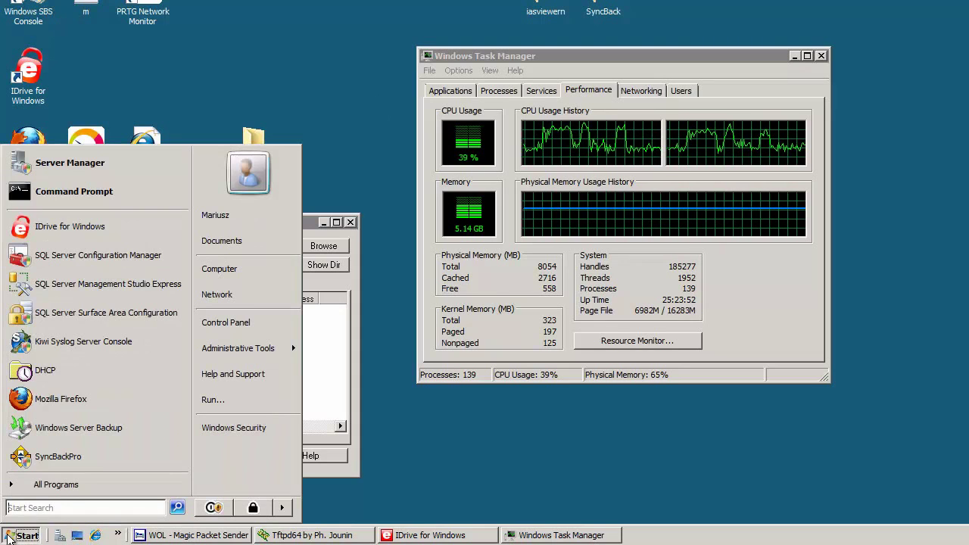
{"action": "type", "text": "raid"}
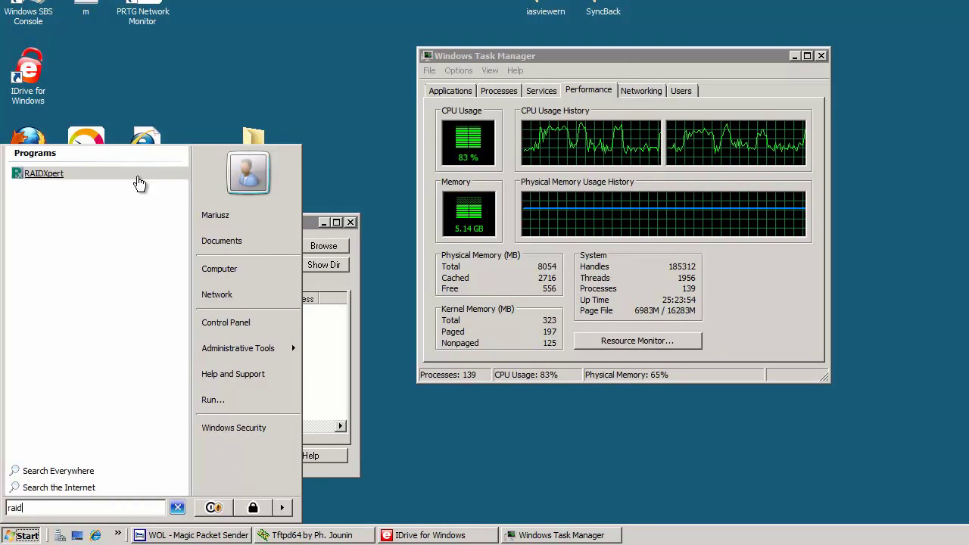
{"action": "left_click", "coordinate": [140, 182]}
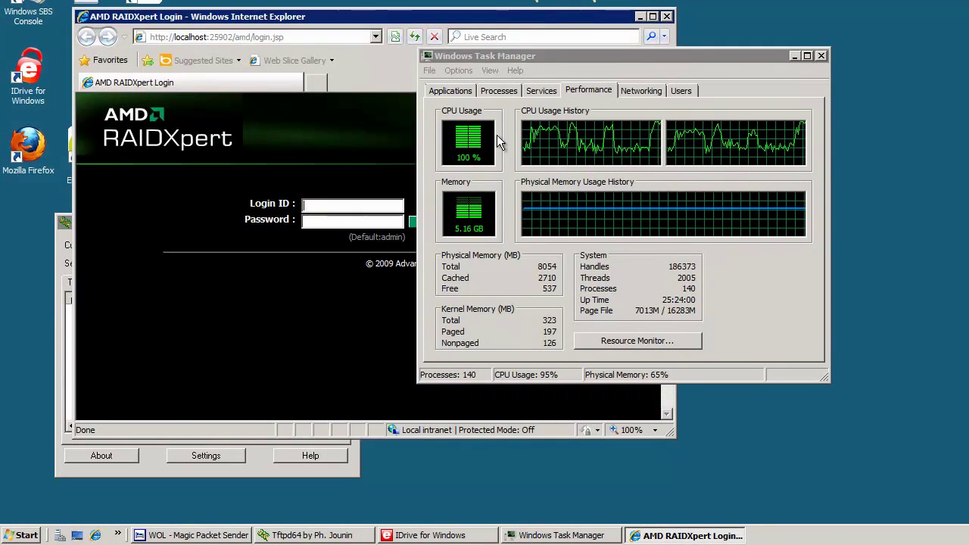
Step: Minimize Task Manager and sign in with the administrator login ID and password
{"action": "left_click", "coordinate": [793, 56]}
{"action": "type", "text": "admin"}
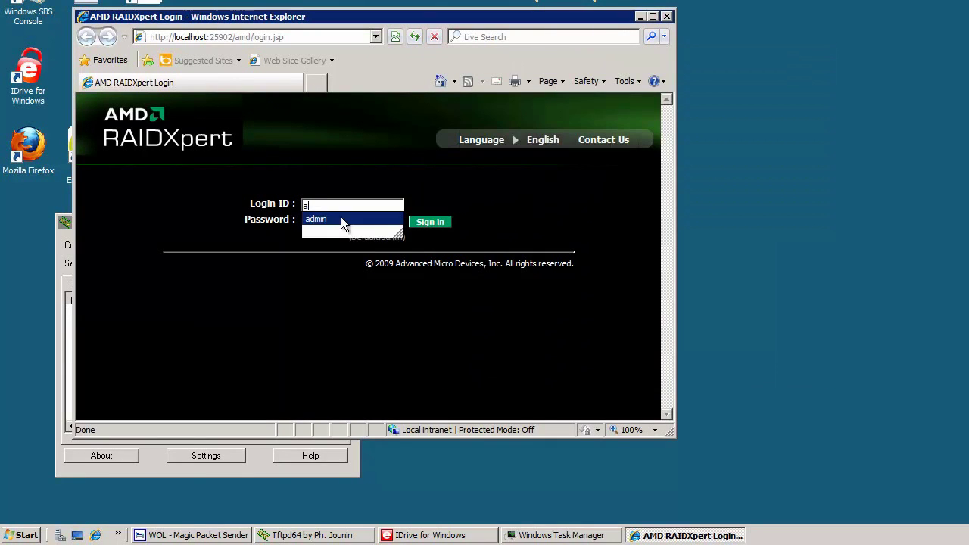
{"action": "key", "text": "Tab"}
{"action": "type", "text": "admin"}
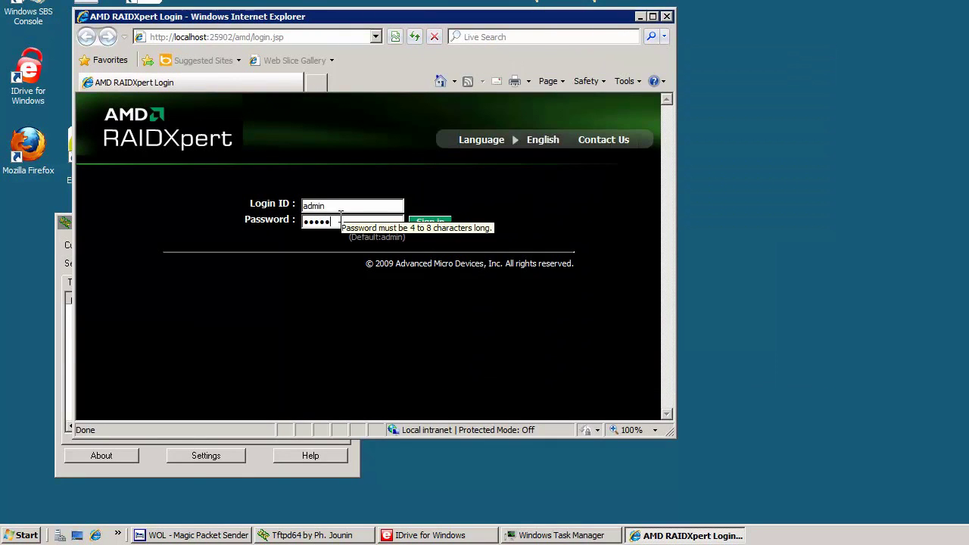
{"action": "key", "text": "Return"}
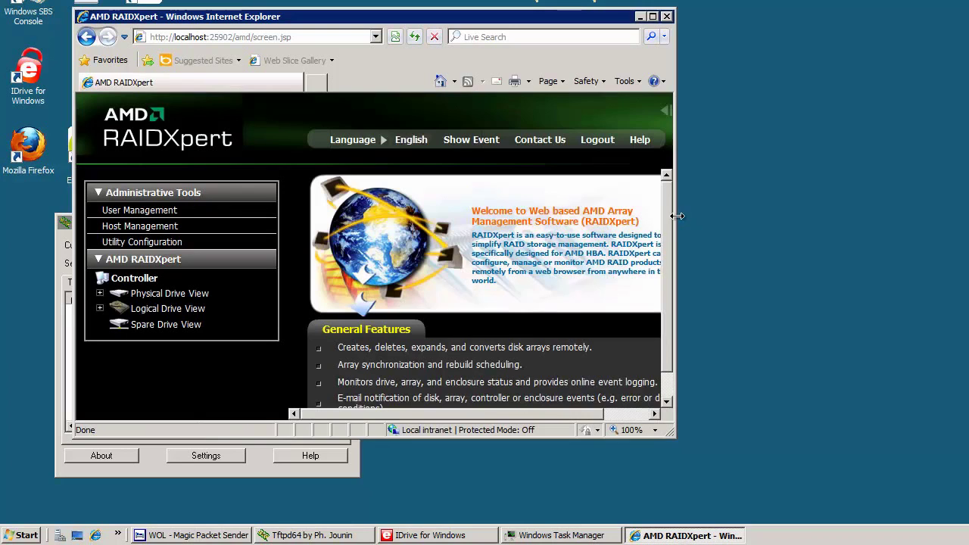
Step: Widen the RAIDXpert window and browse the Physical Drive View, then the Logical Drive View
{"action": "left_click_drag", "start_coordinate": [673, 214], "coordinate": [958, 182]}
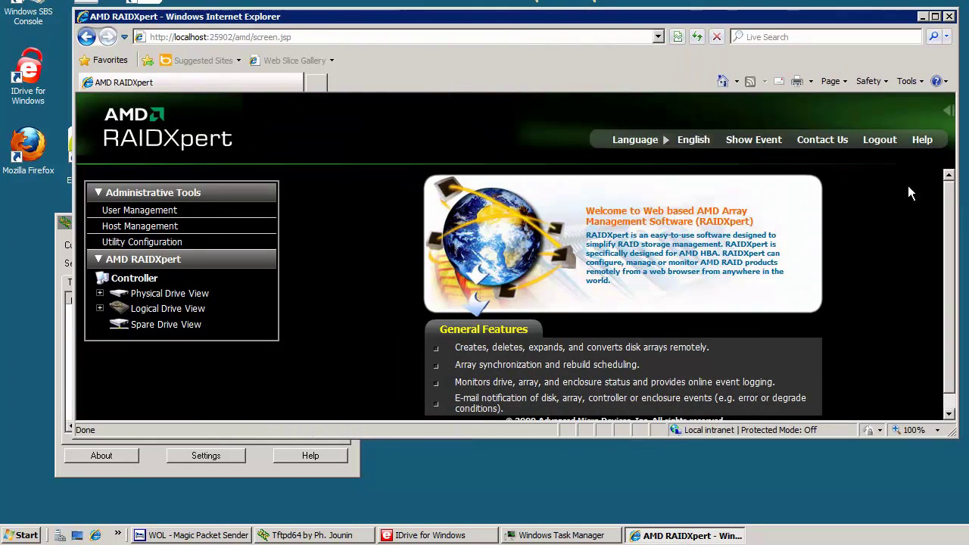
{"action": "left_click", "coordinate": [155, 294]}
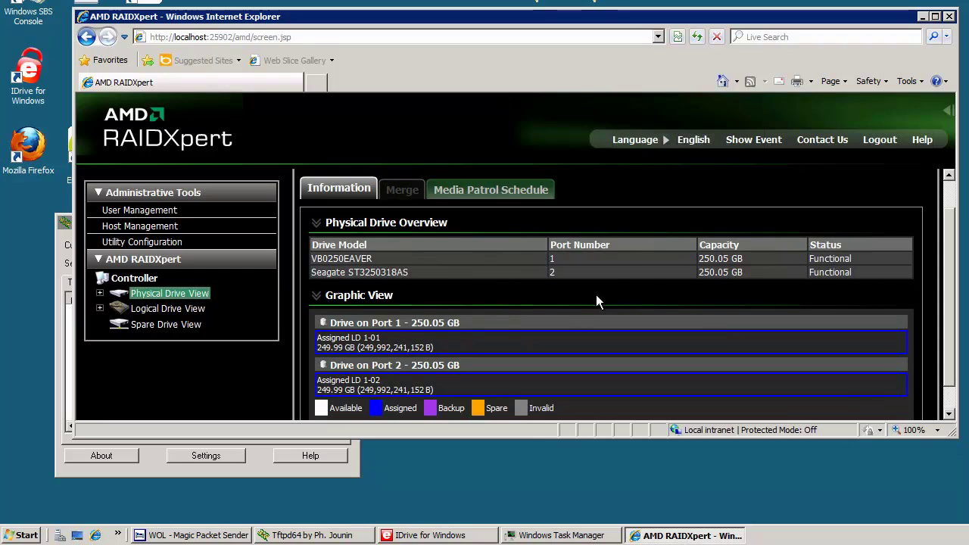
{"action": "left_click", "coordinate": [181, 311]}
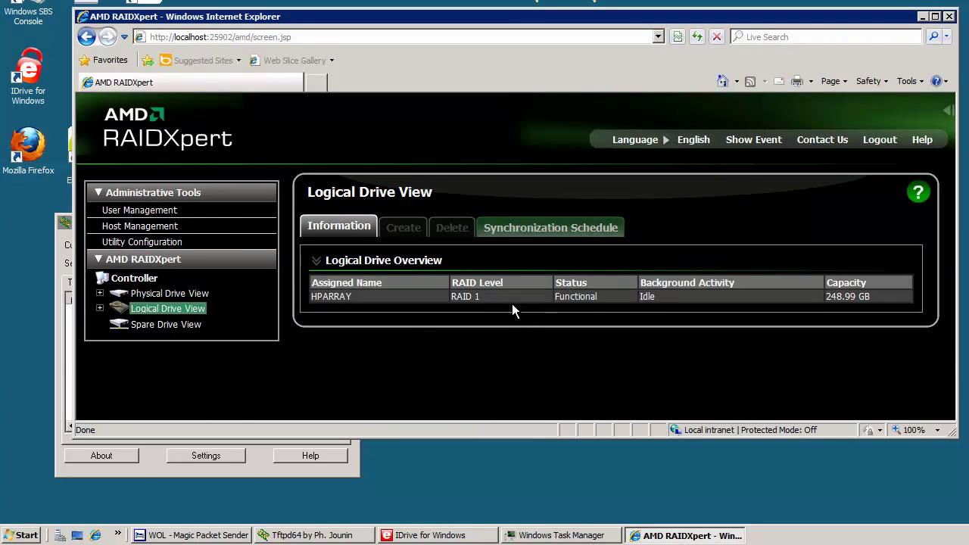
Step: Highlight HPARRAY's RAID 1 level, Functional/Idle status and 248.99 GB capacity
{"action": "triple_click", "coordinate": [457, 301]}
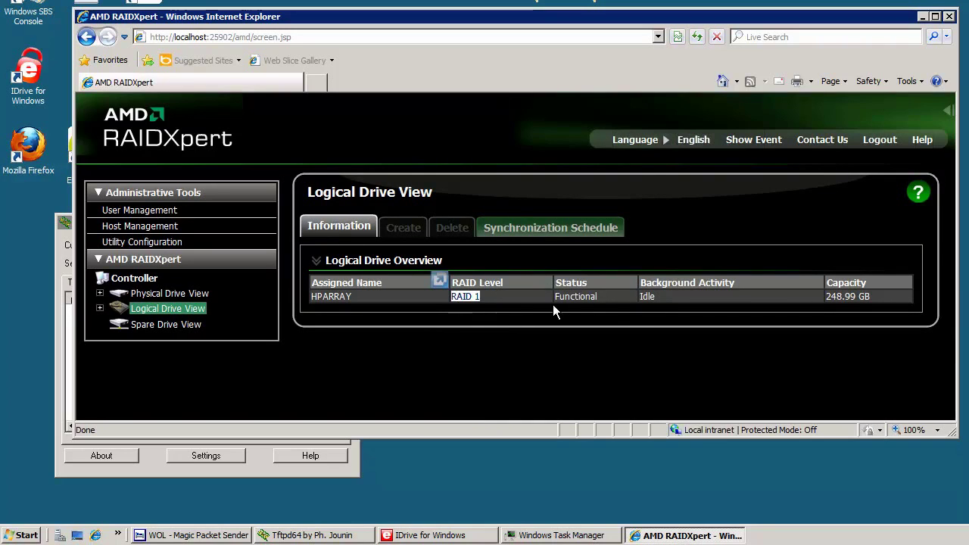
{"action": "left_click", "coordinate": [668, 299]}
{"action": "left_click_drag", "start_coordinate": [554, 296], "coordinate": [554, 296]}
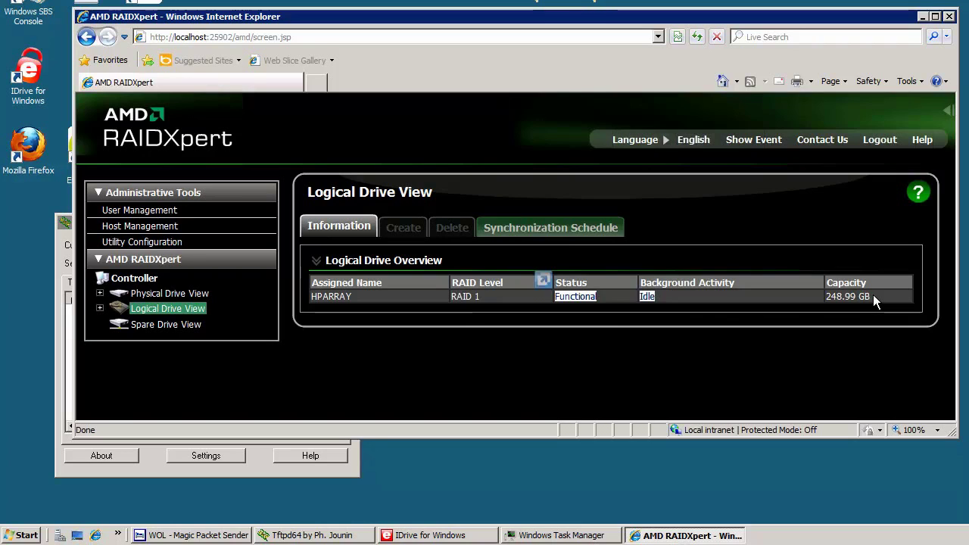
{"action": "left_click_drag", "start_coordinate": [871, 299], "coordinate": [825, 297]}
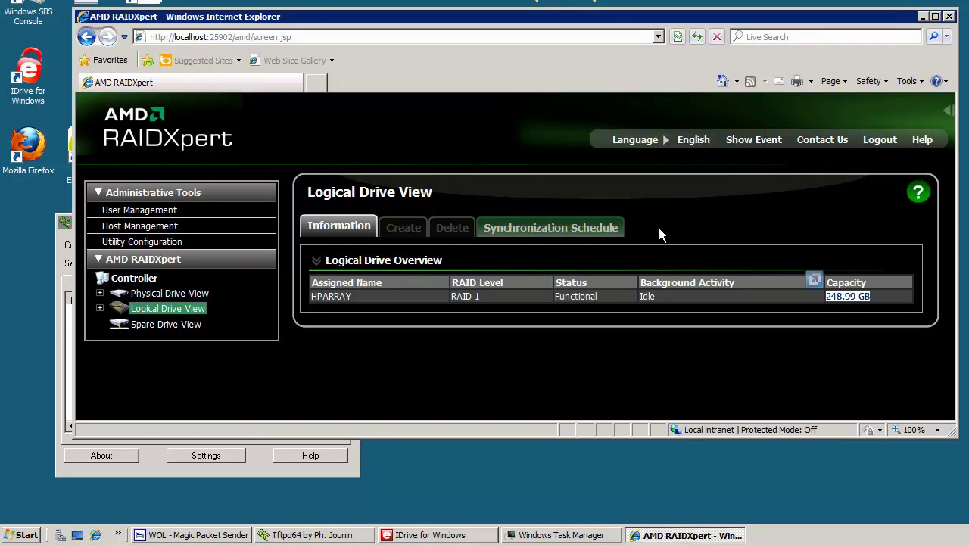
{"action": "left_click", "coordinate": [951, 20]}
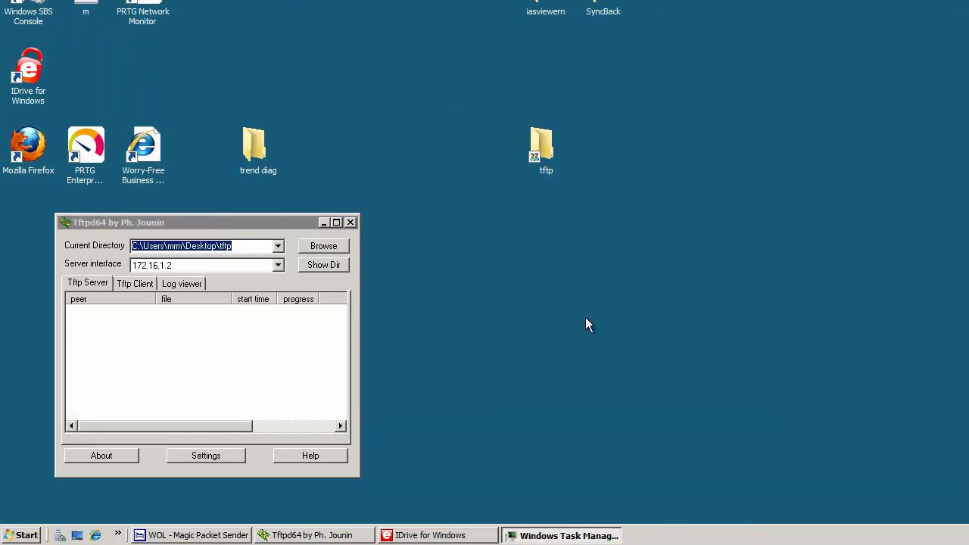
{"action": "left_click", "coordinate": [559, 535]}
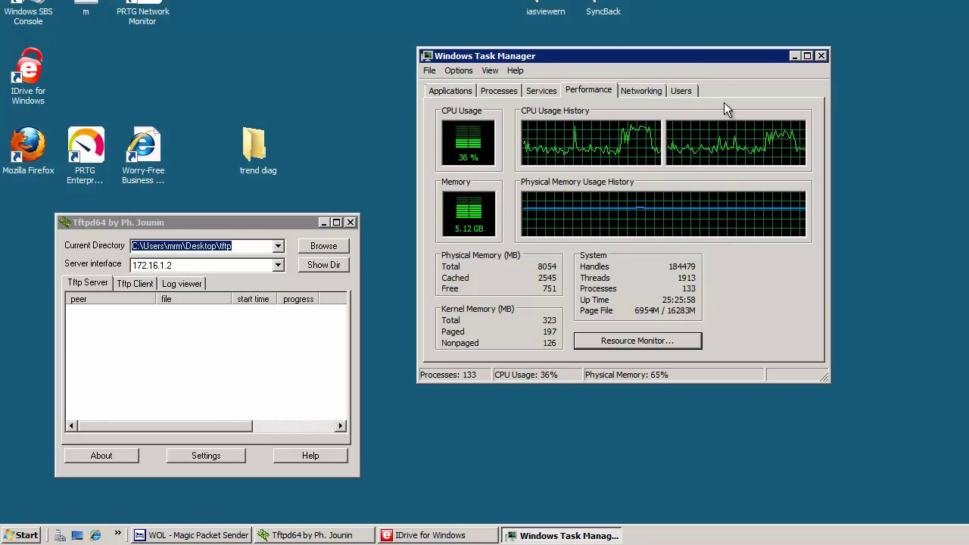
Step: Move Tftpd64 to the top right and briefly list the tftp folder's files
{"action": "left_click", "coordinate": [794, 56]}
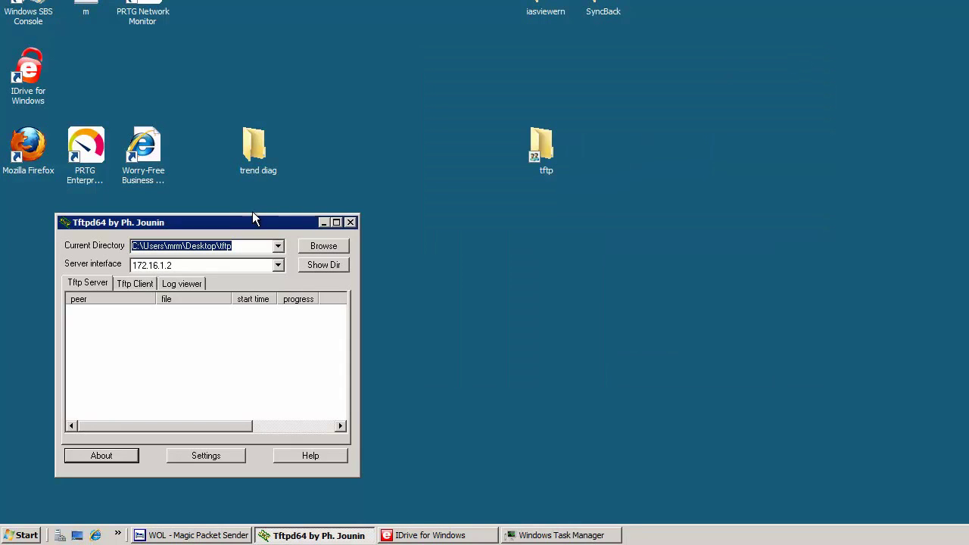
{"action": "left_click_drag", "start_coordinate": [231, 223], "coordinate": [823, 24]}
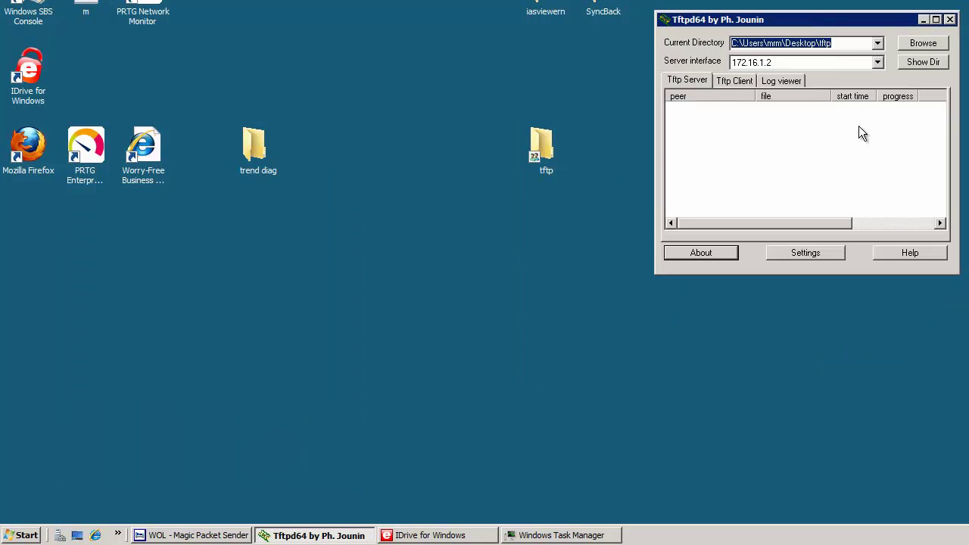
{"action": "left_click", "coordinate": [905, 65]}
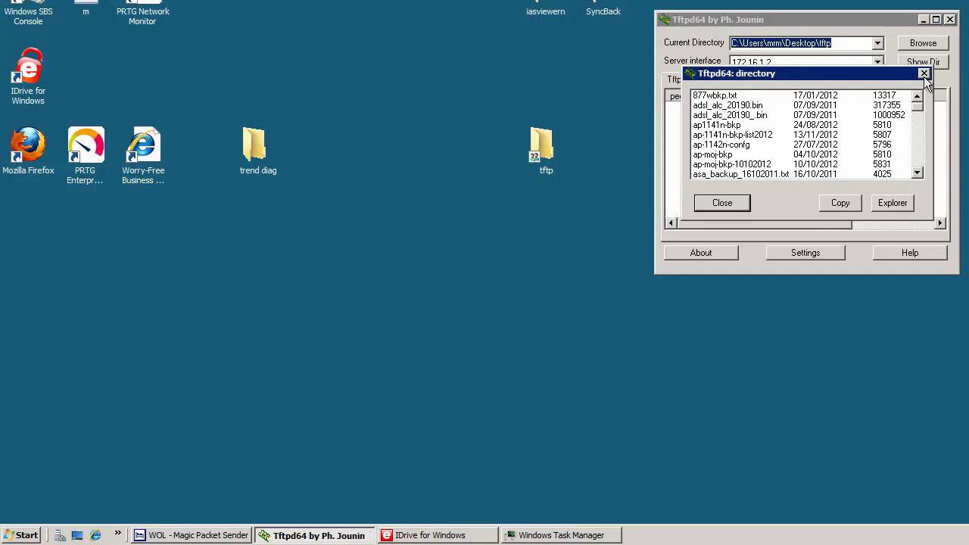
{"action": "left_click", "coordinate": [925, 74]}
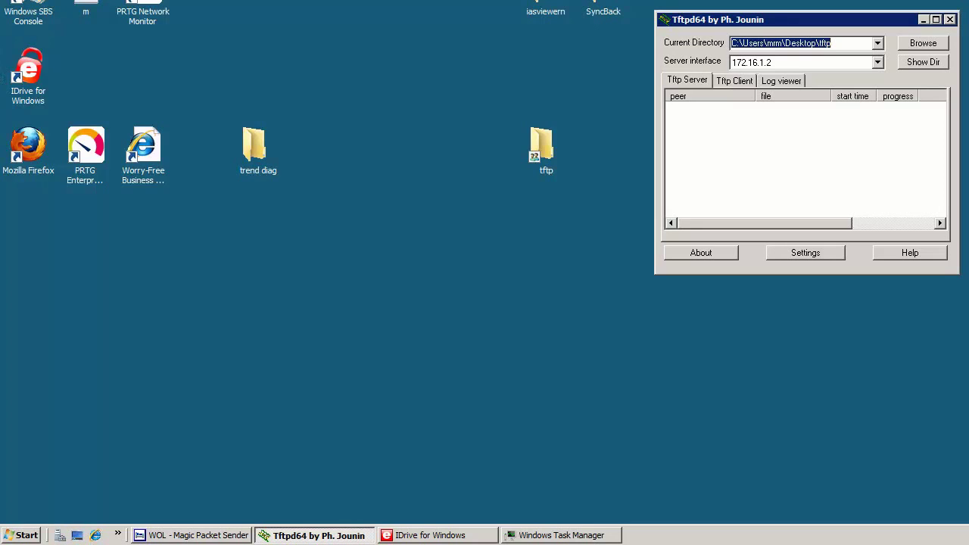
Step: SSH to the ASA at 10.10.10.6, log in, and enter enable mode
{"action": "type", "text": "10"}
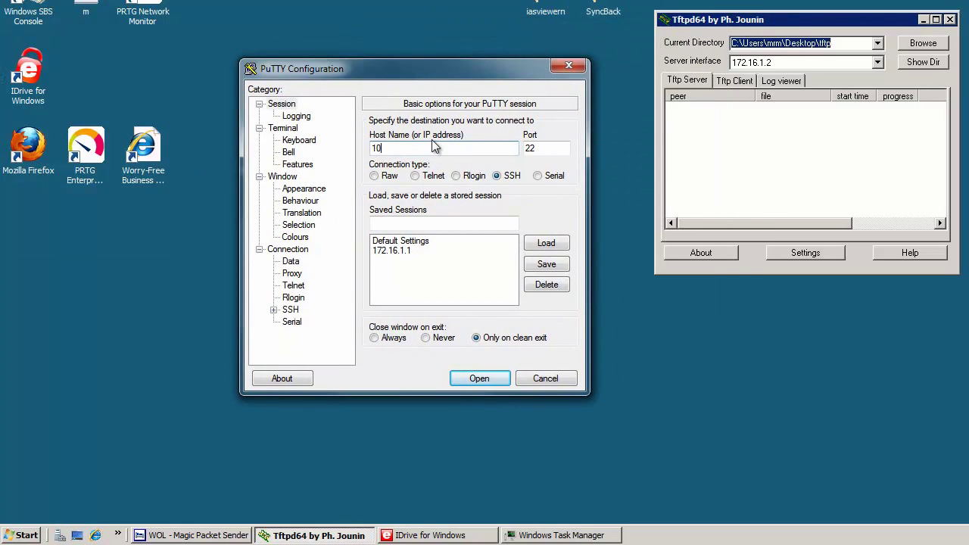
{"action": "type", "text": ".10.10.6"}
{"action": "key", "text": "Return"}
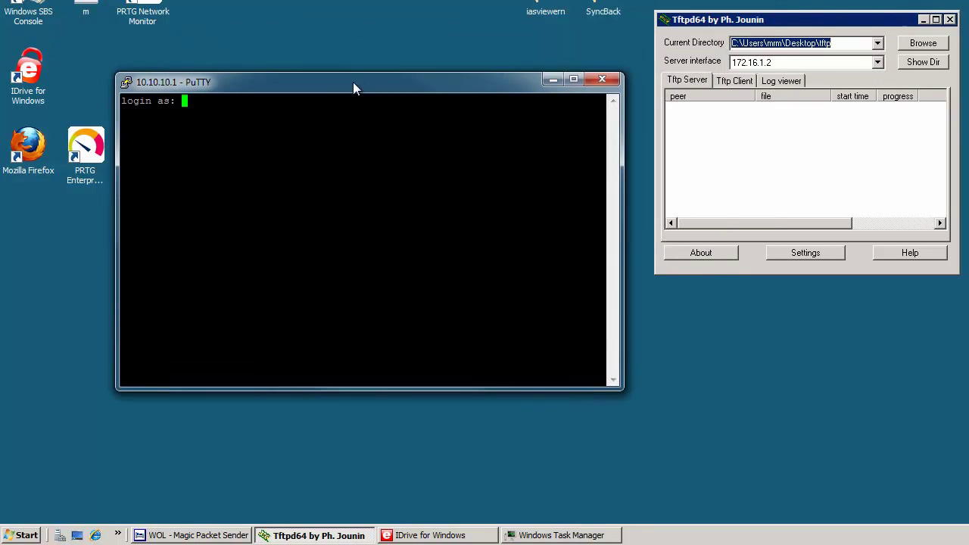
{"action": "type", "text": "admin"}
{"action": "key", "text": "Return"}
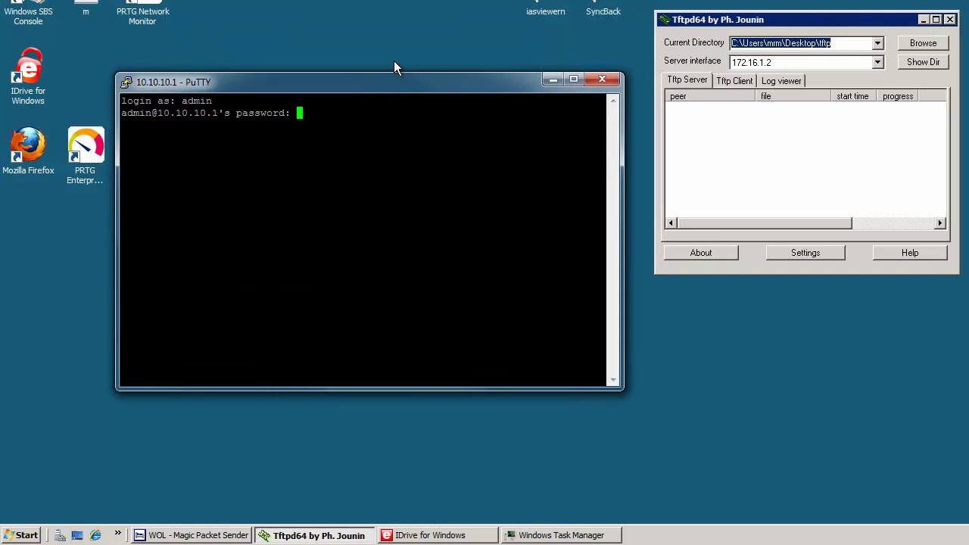
{"action": "key", "text": "Return"}
{"action": "type", "text": "en"}
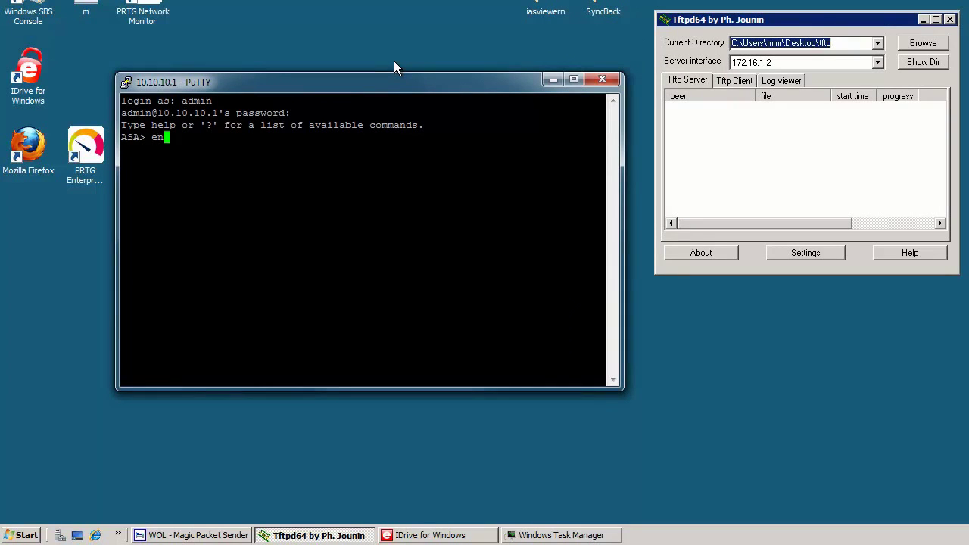
{"action": "key", "text": "Return"}
{"action": "type", "text": "********"}
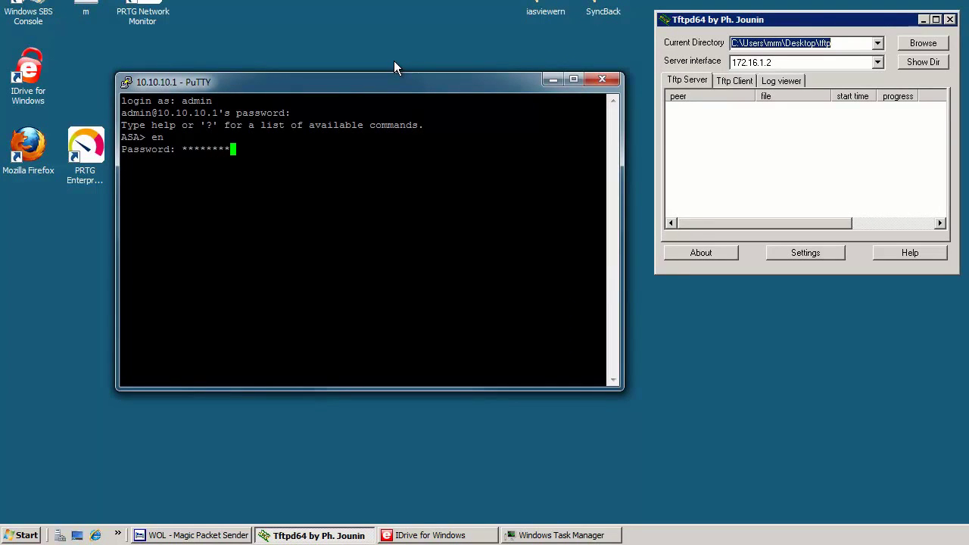
{"action": "key", "text": "Return"}
{"action": "key", "text": "Return"}
{"action": "key", "text": "Return"}
Step: Copy the running-config to TFTP server 172.16.1.2 as ASA5505-bkp-25112012
{"action": "type", "text": "copy run tft"}
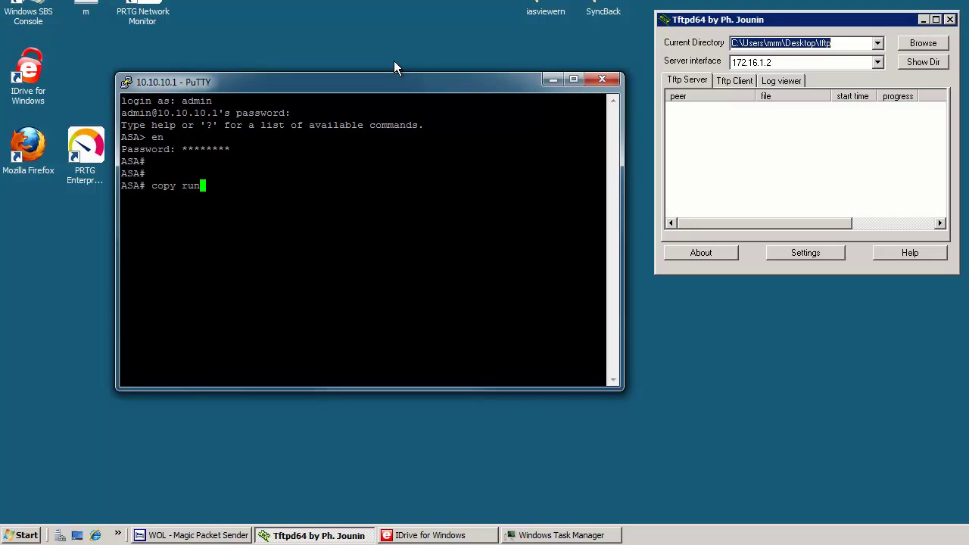
{"action": "key", "text": "Tab"}
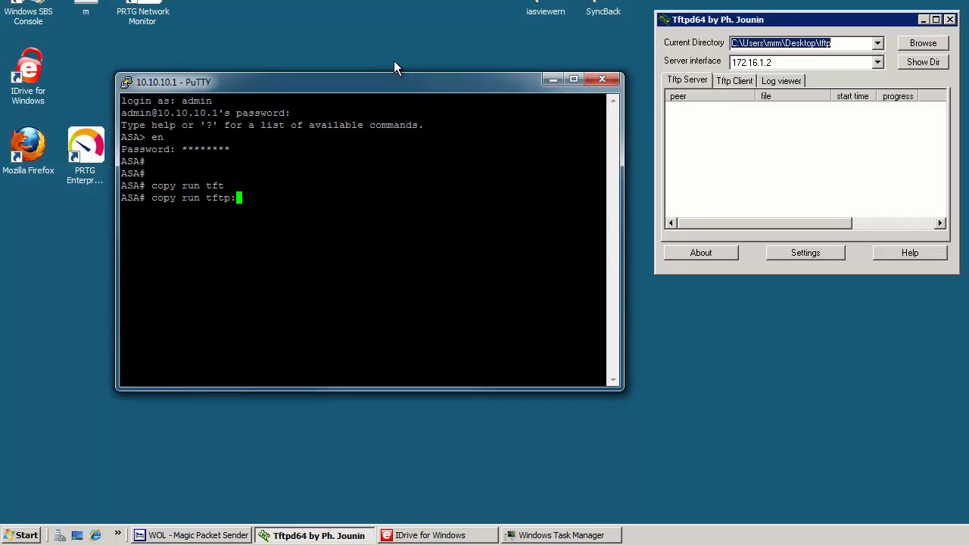
{"action": "key", "text": "Return"}
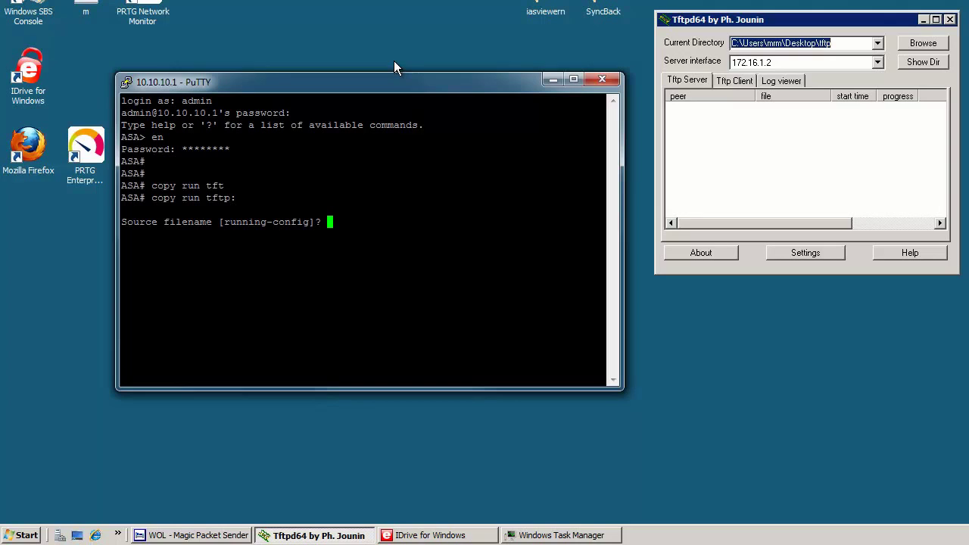
{"action": "key", "text": "Return"}
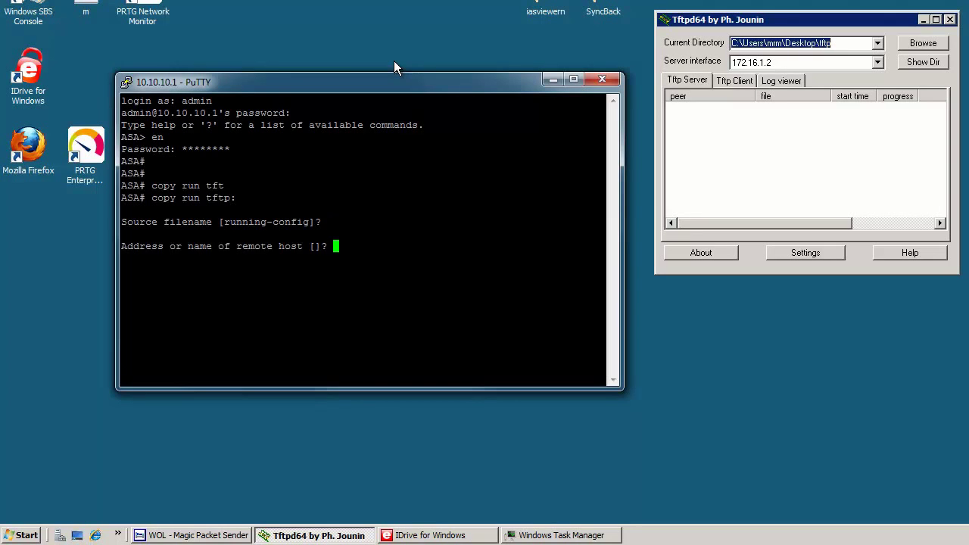
{"action": "type", "text": "172.16.1.2"}
{"action": "key", "text": "Return"}
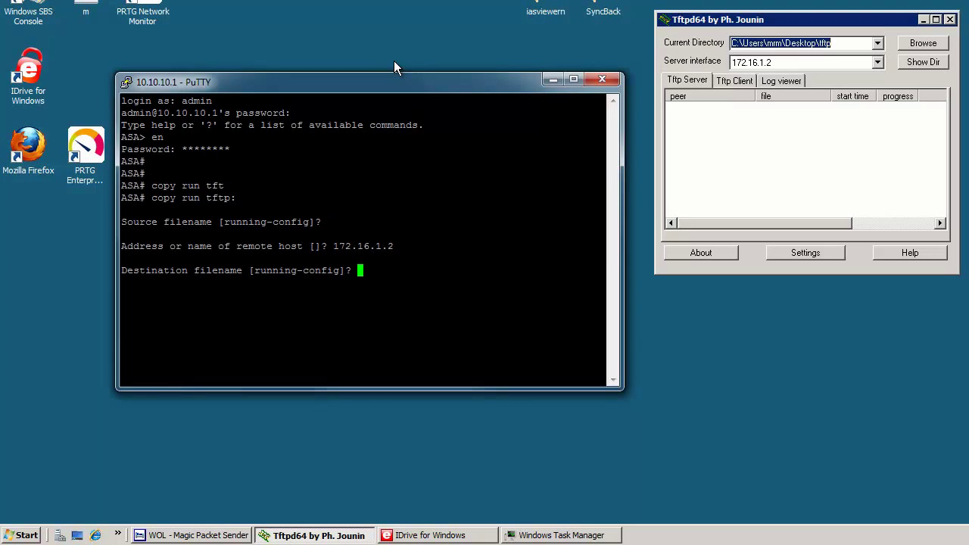
{"action": "type", "text": "ASA5505-bkp-25112012"}
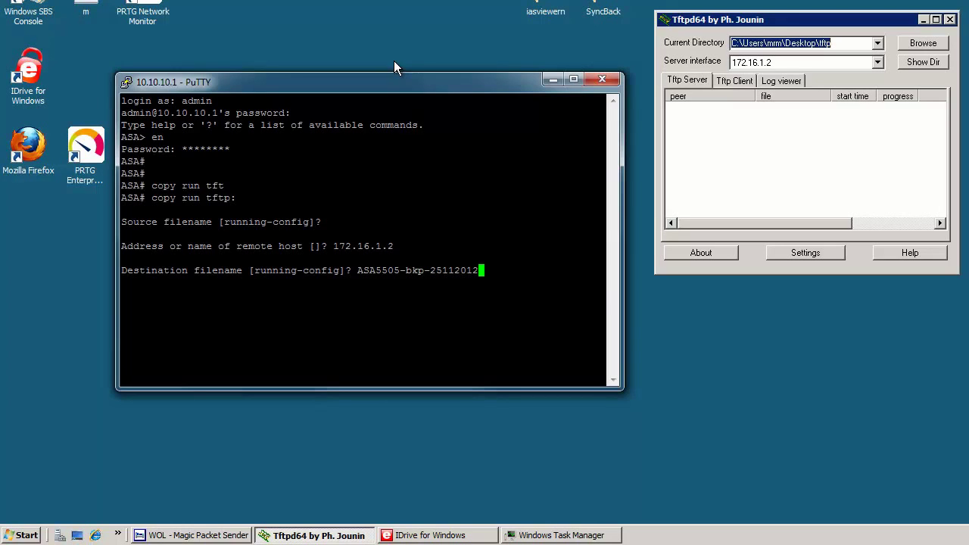
{"action": "key", "text": "Return"}
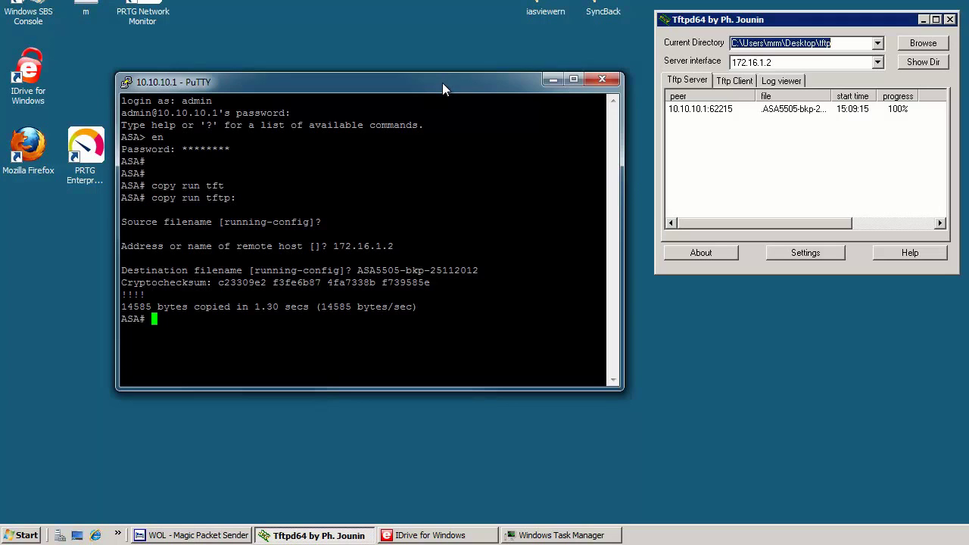
{"action": "left_click_drag", "start_coordinate": [442, 89], "coordinate": [87, 0]}
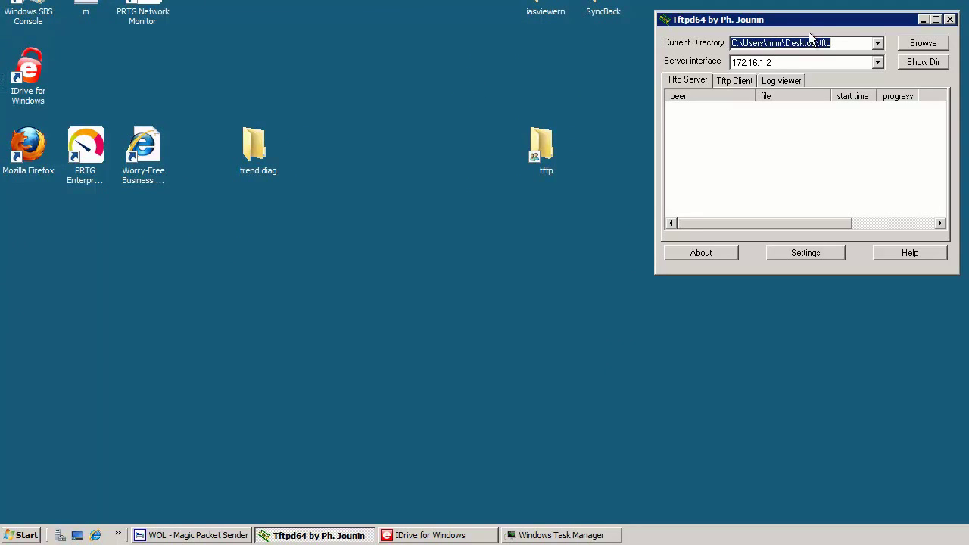
Step: Place WOL Magic Packet Sender top-left to show the i5 working profile, then minimize it
{"action": "key", "text": "alt+Tab"}
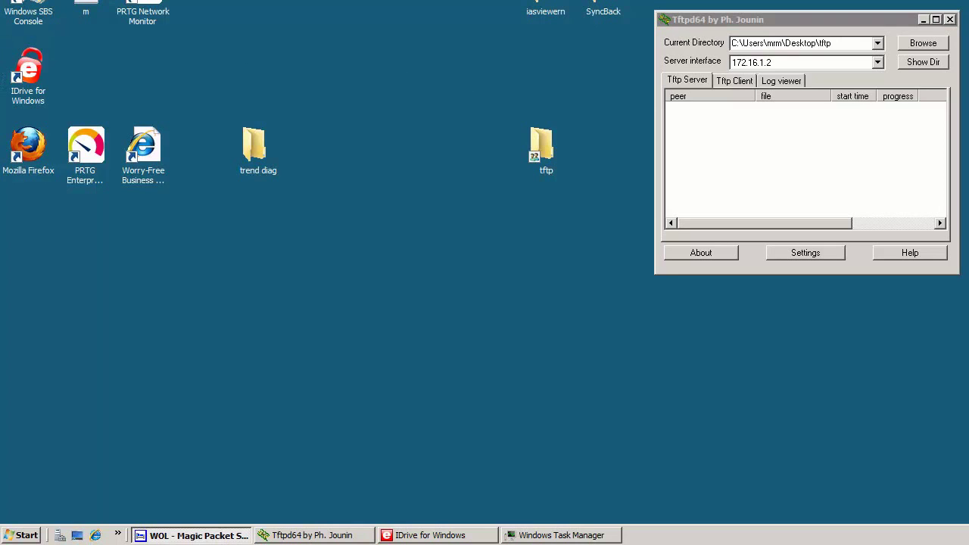
{"action": "key", "text": "alt+space"}
{"action": "key", "text": "m"}
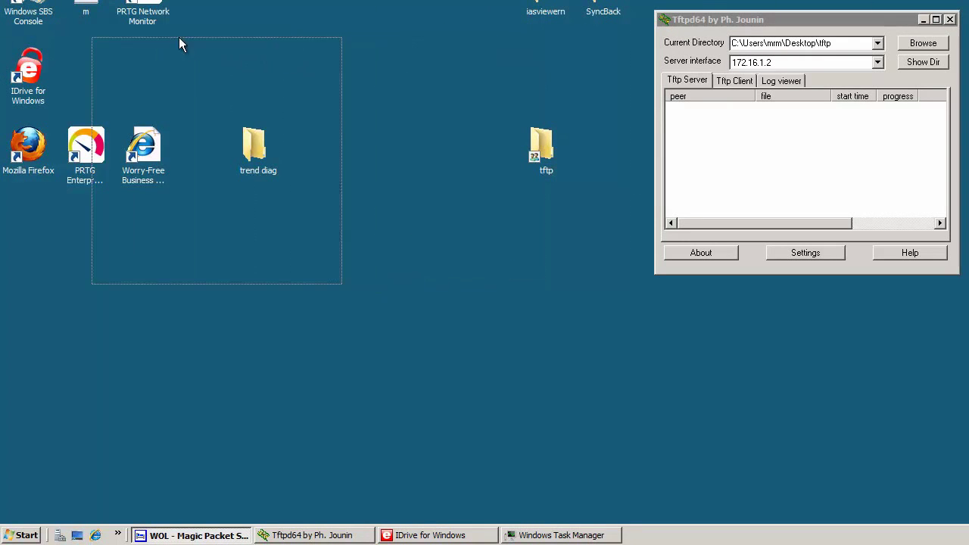
{"action": "left_click", "coordinate": [155, 38]}
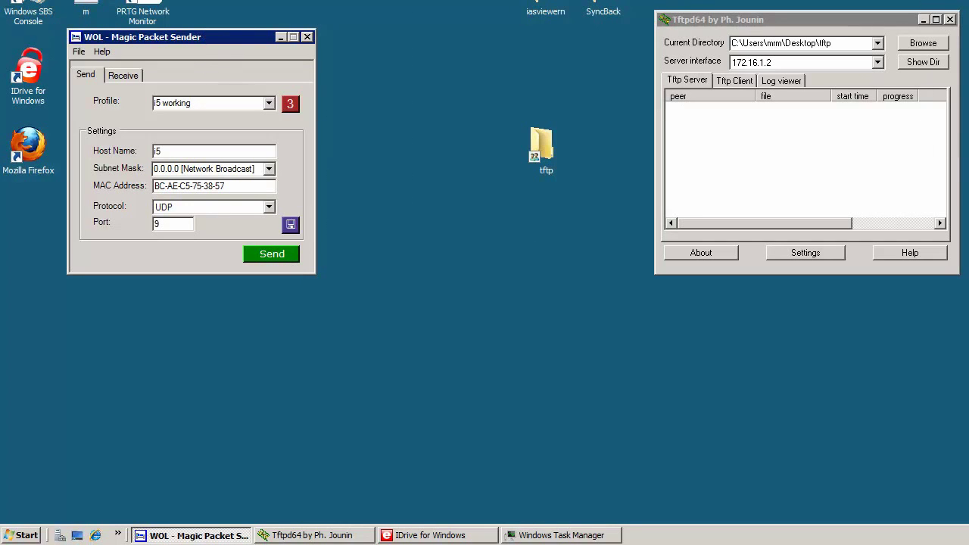
{"action": "left_click", "coordinate": [280, 36]}
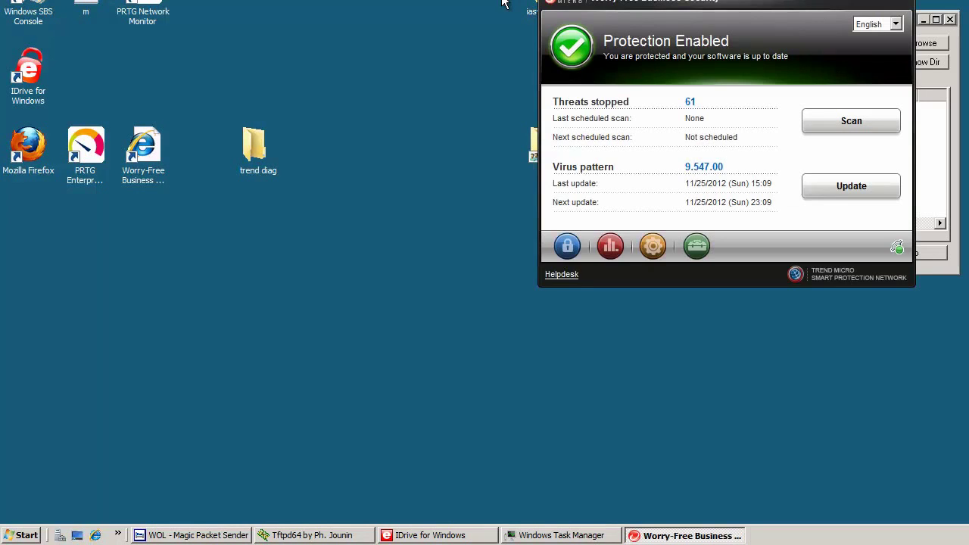
Step: Review Worry-Free status (61 threats stopped), move it aside, and place the PRTG shortcut beside IDrive
{"action": "left_click_drag", "start_coordinate": [732, 4], "coordinate": [246, 23]}
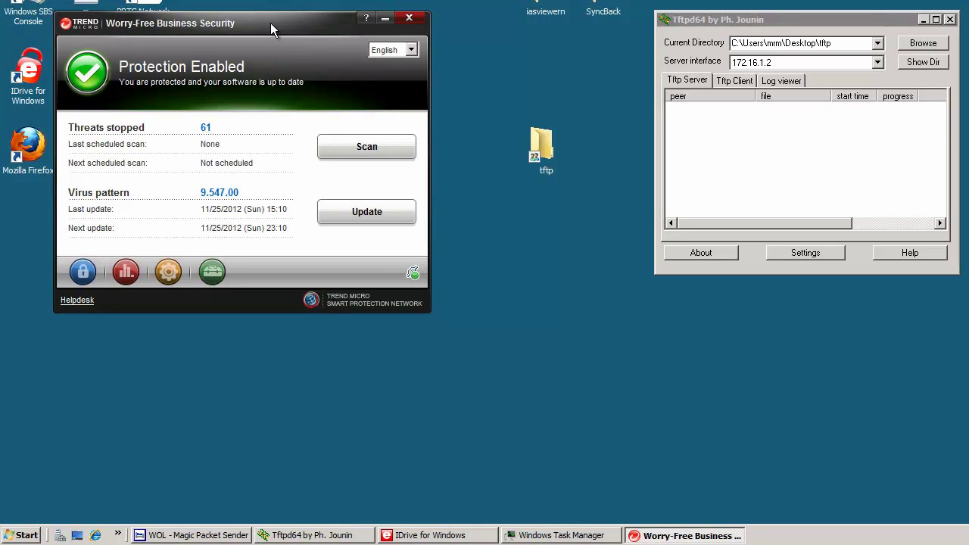
{"action": "left_click_drag", "start_coordinate": [270, 23], "coordinate": [896, 65]}
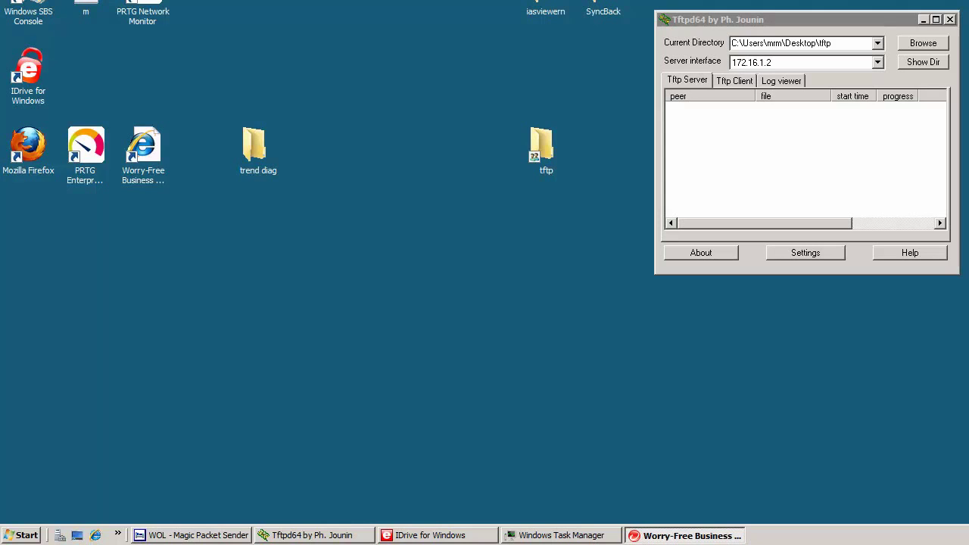
{"action": "left_click_drag", "start_coordinate": [170, 83], "coordinate": [139, 61]}
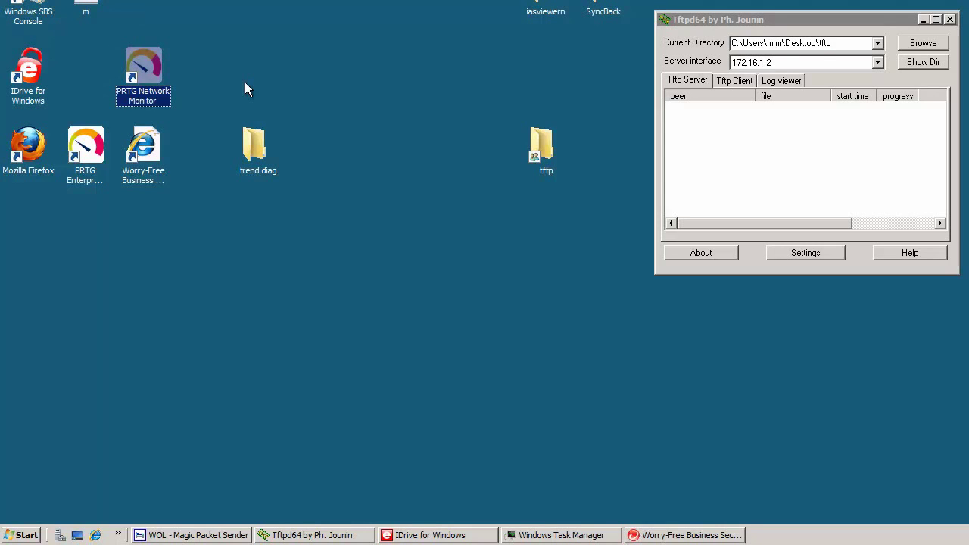
Step: Log in to PRTG Network Monitor from its login window
{"action": "left_click", "coordinate": [246, 84]}
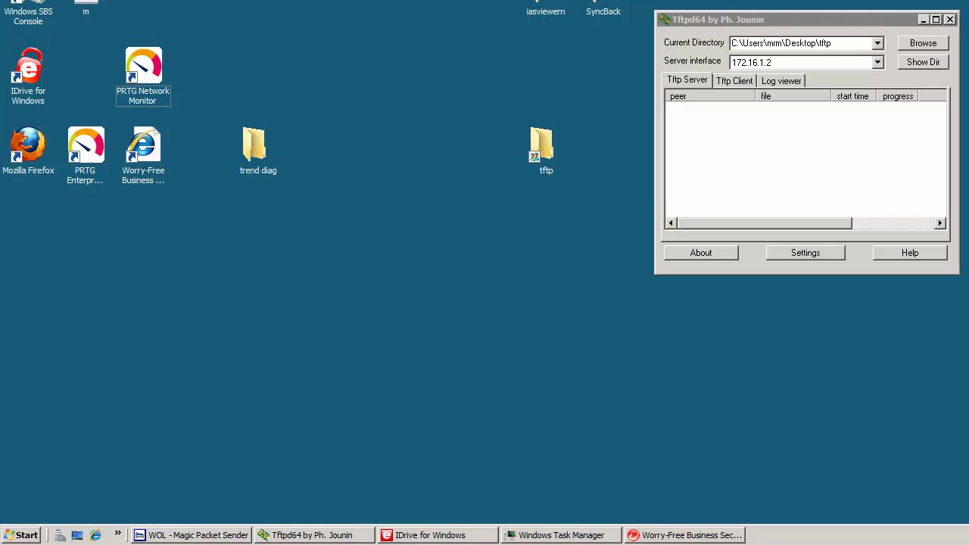
{"action": "left_click_drag", "start_coordinate": [61, 4], "coordinate": [279, 0]}
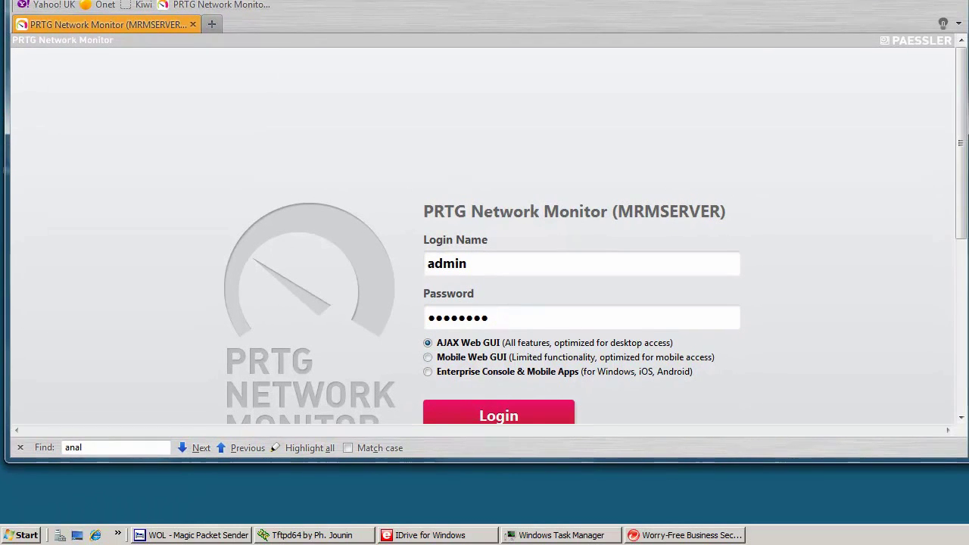
{"action": "left_click", "coordinate": [506, 418]}
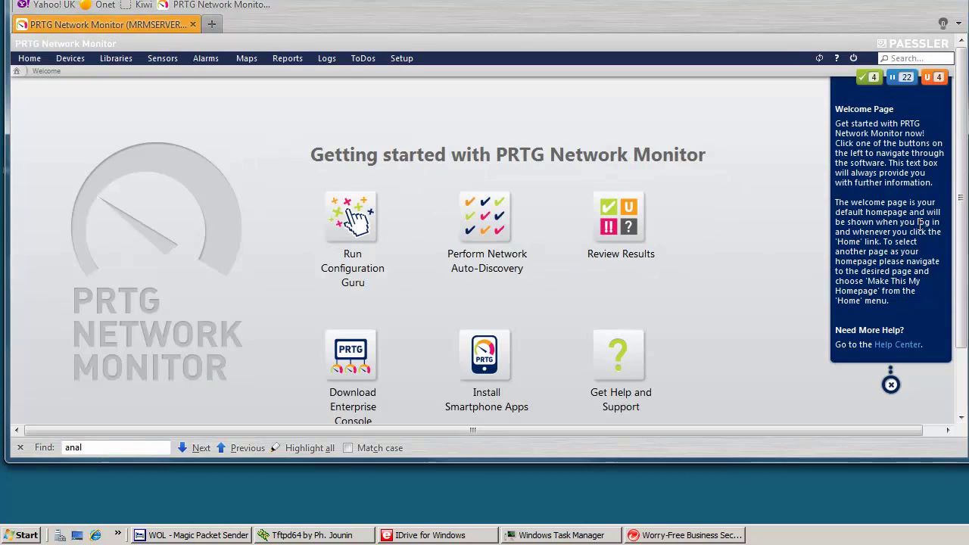
Step: Open the devices overview and select the ASA's (003) INTERNET sensor
{"action": "left_click", "coordinate": [620, 224]}
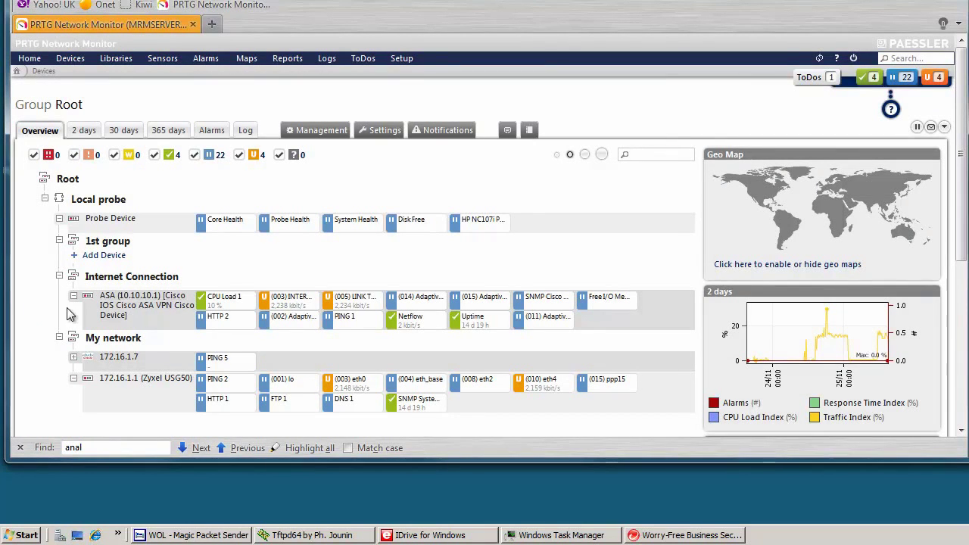
{"action": "scroll", "coordinate": [67, 307], "scroll_direction": "down", "scroll_amount": 3}
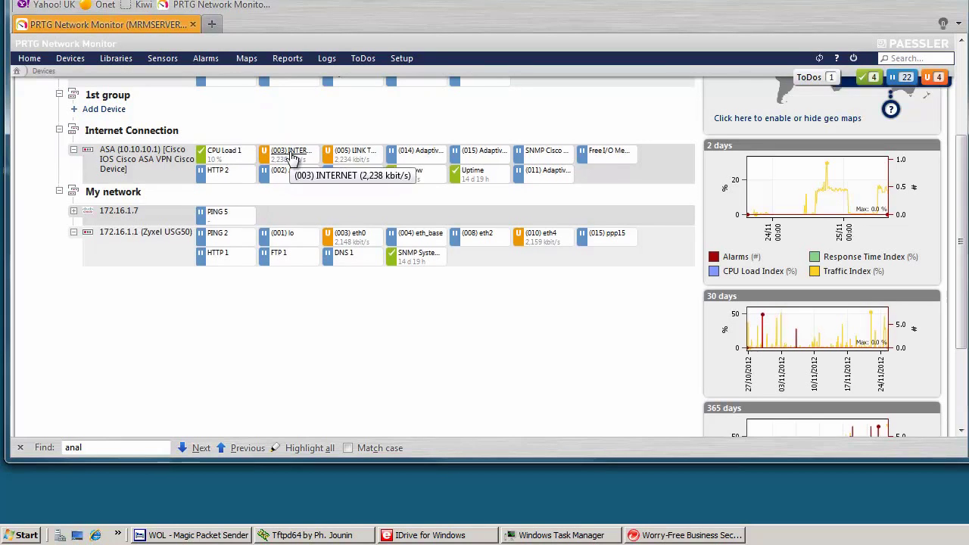
{"action": "scroll", "coordinate": [292, 159], "scroll_direction": "up", "scroll_amount": 2}
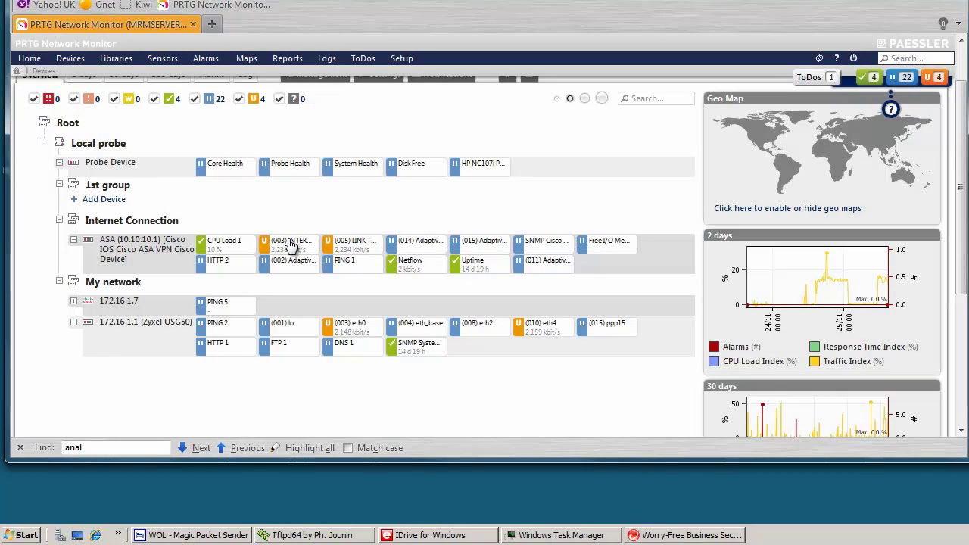
{"action": "left_click", "coordinate": [289, 242]}
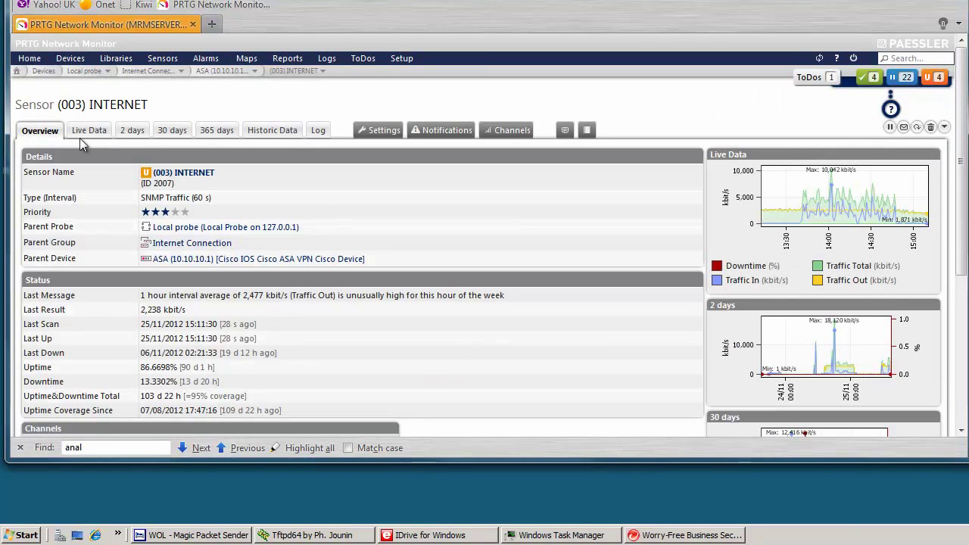
Step: Show the live graph, toggle Traffic Total and Traffic In off and on, then view 30 and 365 days
{"action": "left_click", "coordinate": [85, 133]}
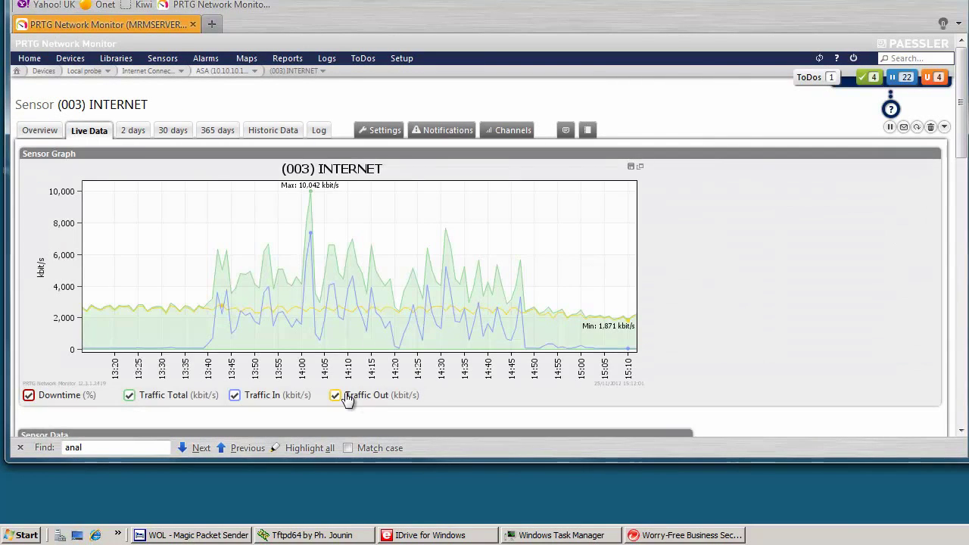
{"action": "left_click", "coordinate": [130, 396]}
{"action": "left_click", "coordinate": [234, 395]}
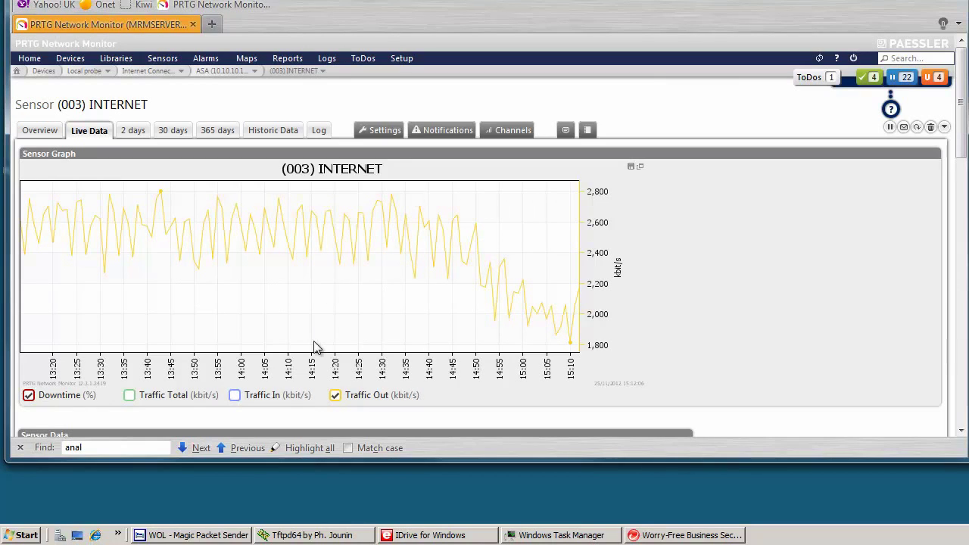
{"action": "left_click", "coordinate": [236, 396]}
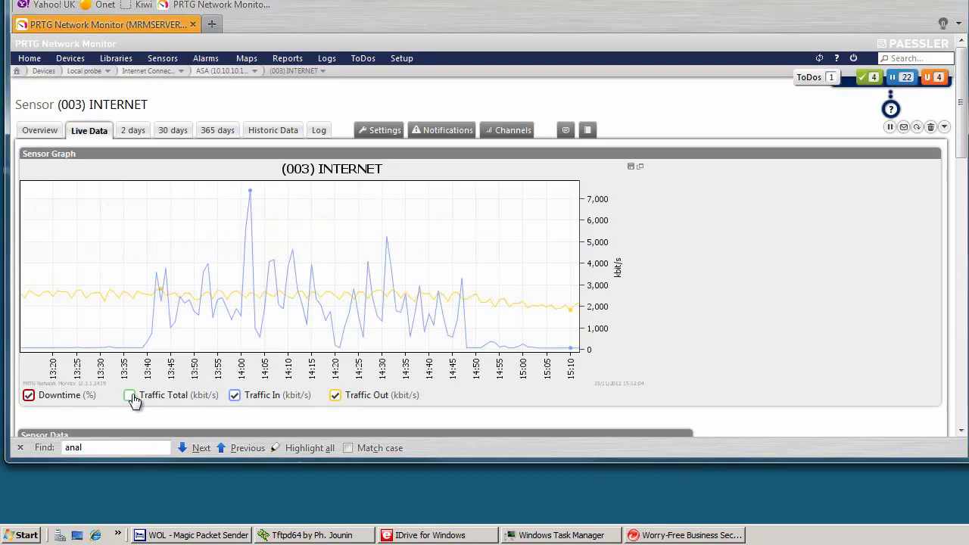
{"action": "left_click", "coordinate": [130, 395]}
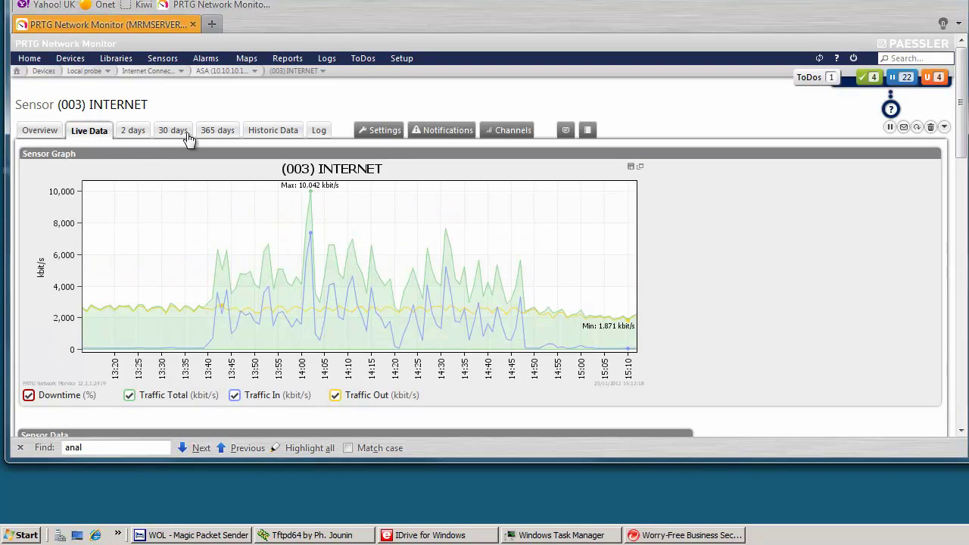
{"action": "left_click", "coordinate": [176, 131]}
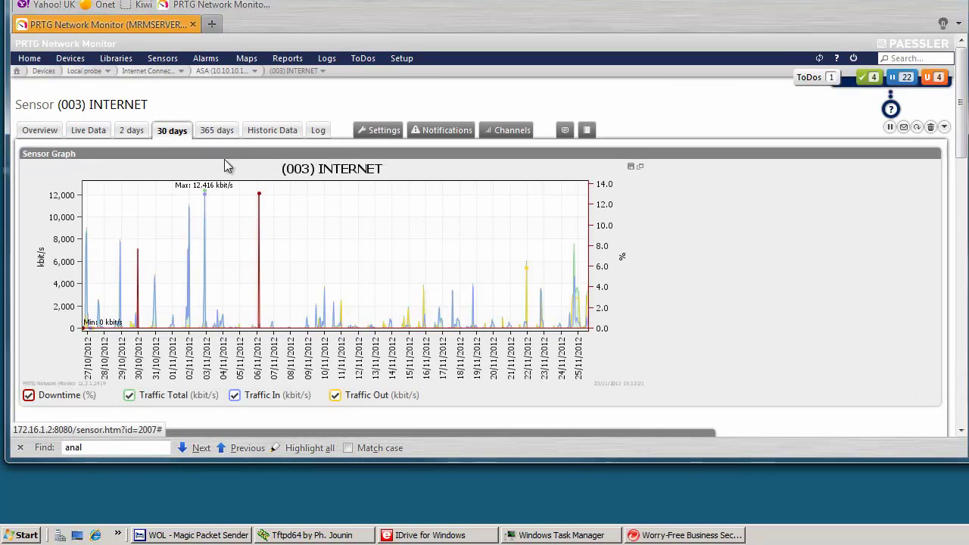
{"action": "left_click", "coordinate": [216, 130]}
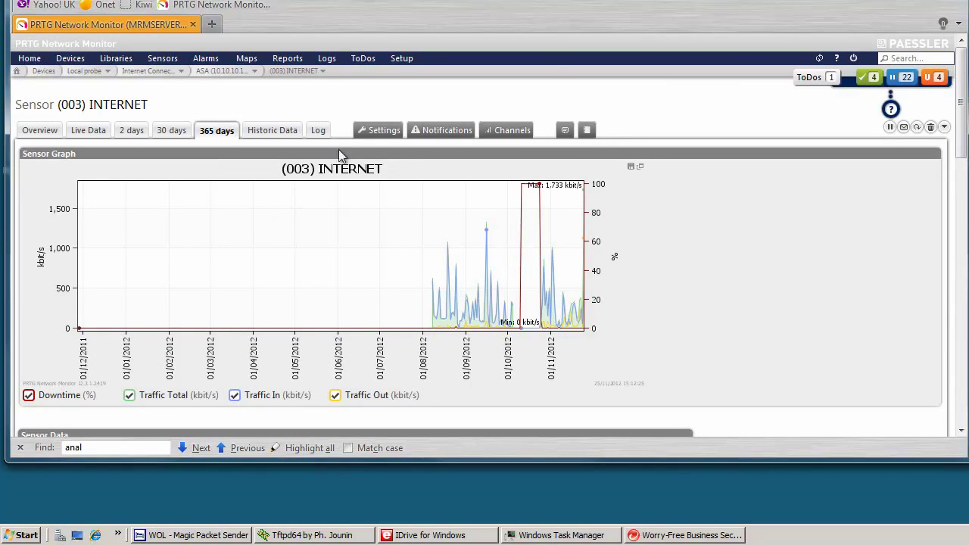
Step: Start adding a sensor to existing device 172.16.1.7 and continue to the sensor types
{"action": "mouse_move", "coordinate": [160, 59]}
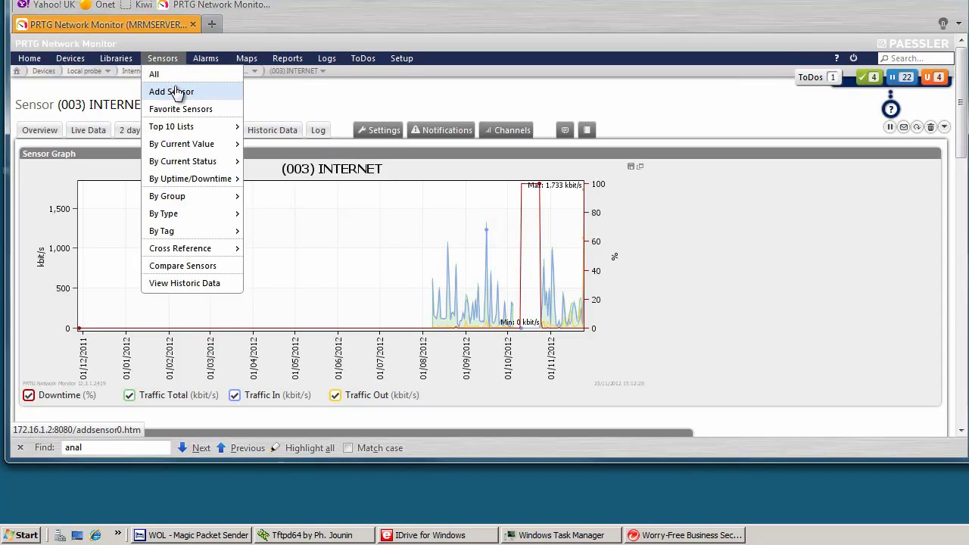
{"action": "left_click", "coordinate": [175, 92]}
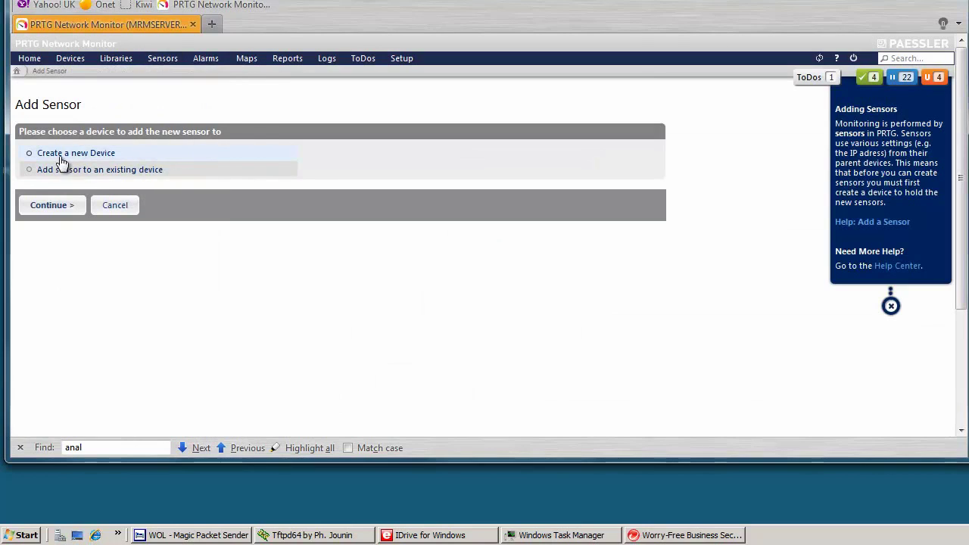
{"action": "left_click", "coordinate": [59, 169]}
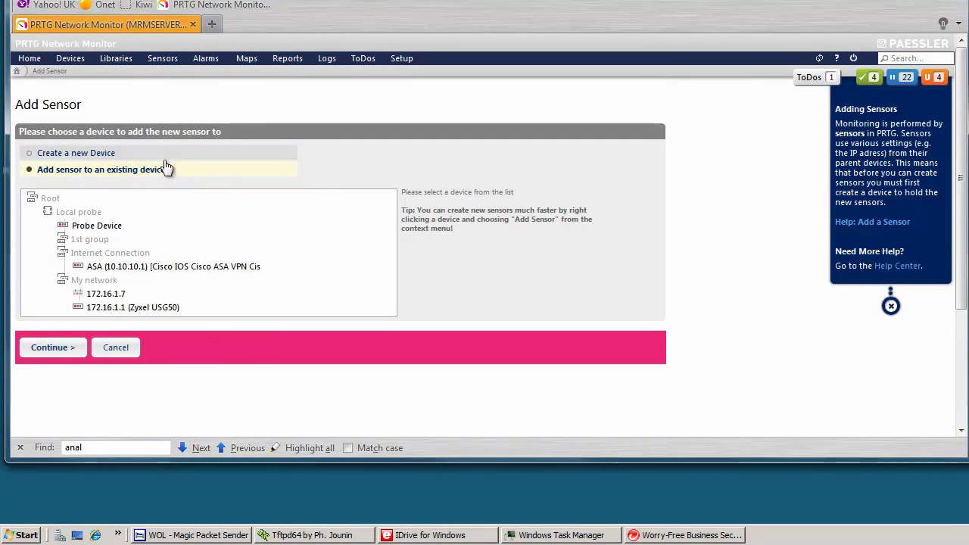
{"action": "left_click", "coordinate": [104, 295]}
{"action": "left_click", "coordinate": [55, 349]}
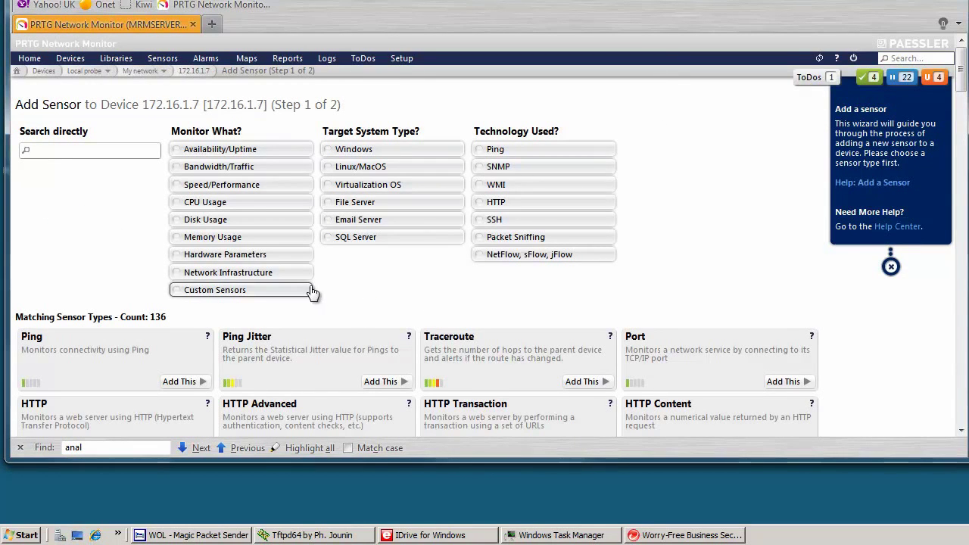
Step: Search the sensor type list for 'uptime', leaving without adding a sensor
{"action": "scroll", "coordinate": [311, 291], "scroll_direction": "down", "scroll_amount": 5}
{"action": "scroll", "coordinate": [312, 286], "scroll_direction": "down", "scroll_amount": 8}
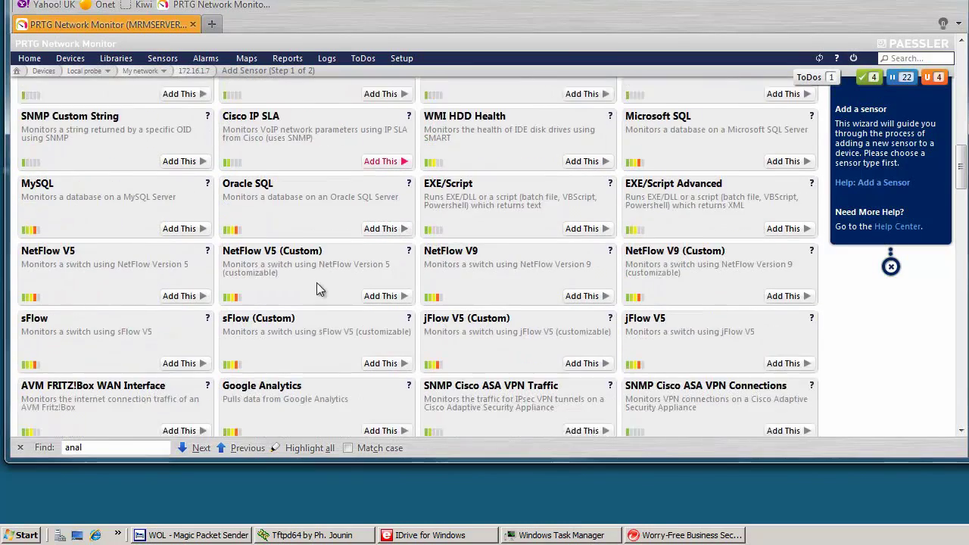
{"action": "scroll", "coordinate": [325, 287], "scroll_direction": "down", "scroll_amount": 4}
{"action": "scroll", "coordinate": [333, 285], "scroll_direction": "up", "scroll_amount": 17}
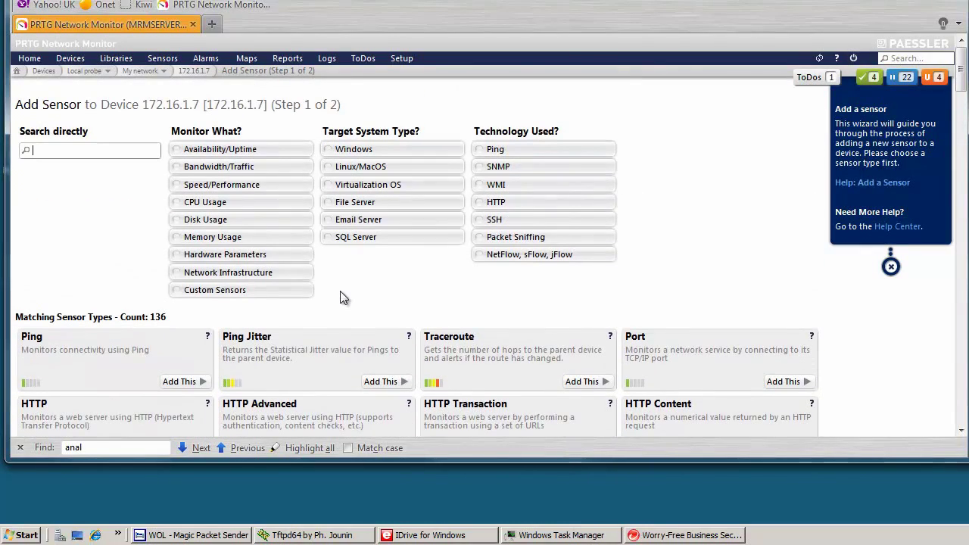
{"action": "scroll", "coordinate": [325, 280], "scroll_direction": "down", "scroll_amount": 1}
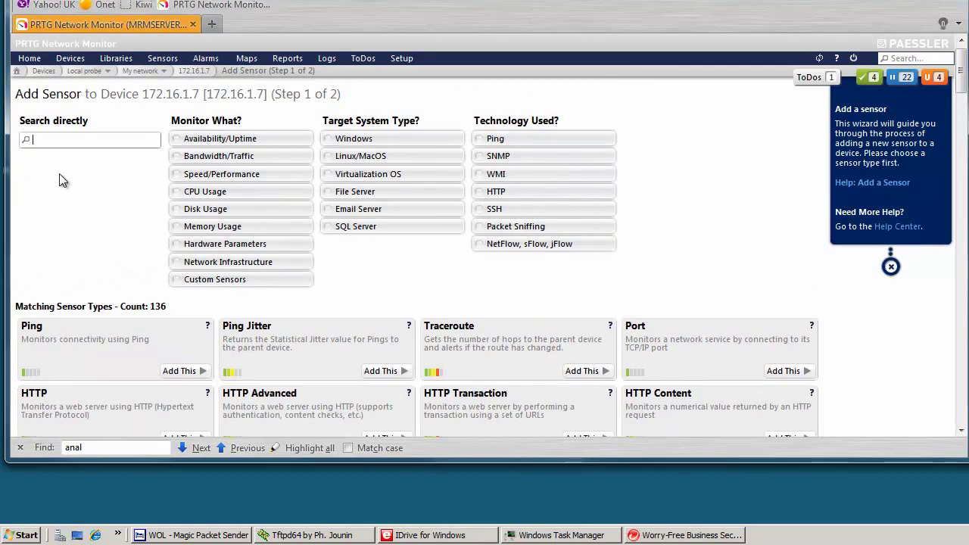
{"action": "type", "text": "up"}
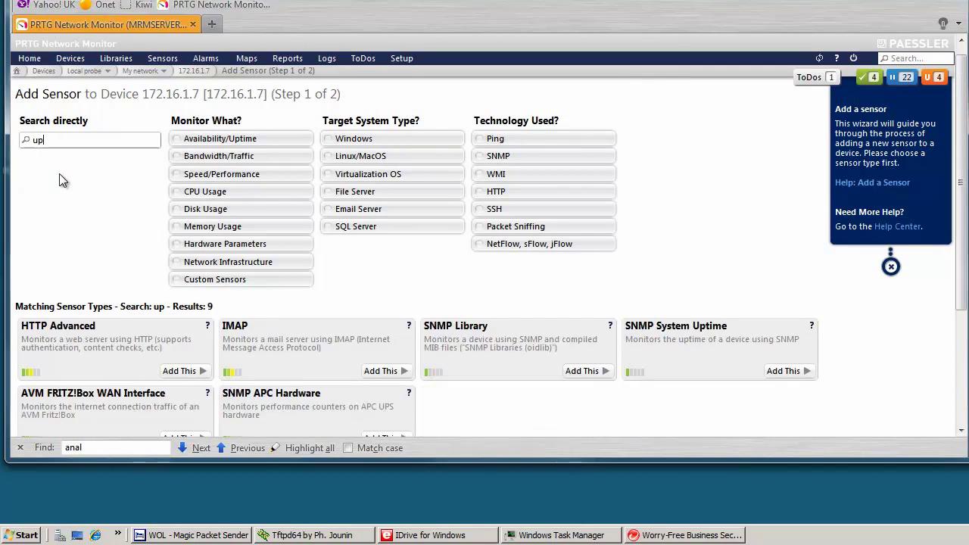
{"action": "type", "text": "timee"}
{"action": "key", "text": "BackSpace"}
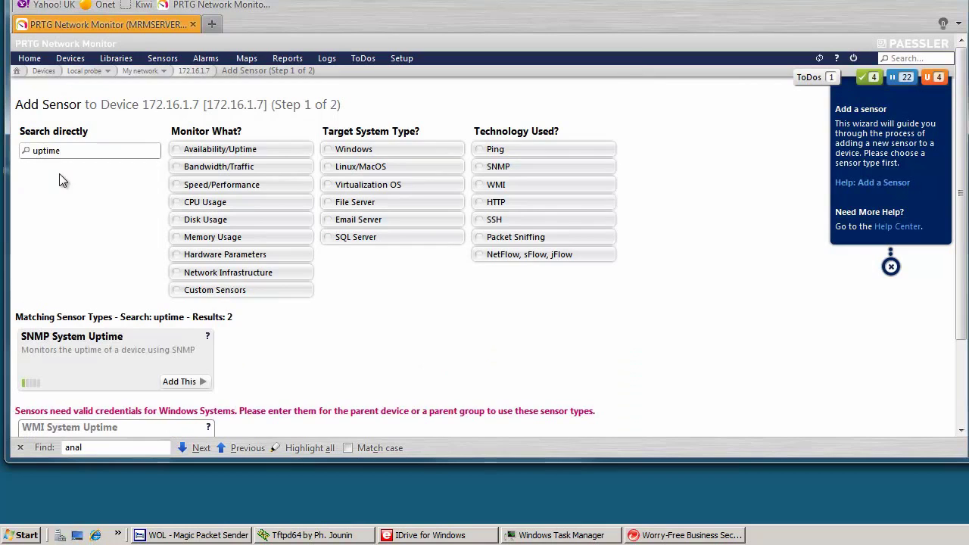
{"action": "scroll", "coordinate": [114, 261], "scroll_direction": "down", "scroll_amount": 3}
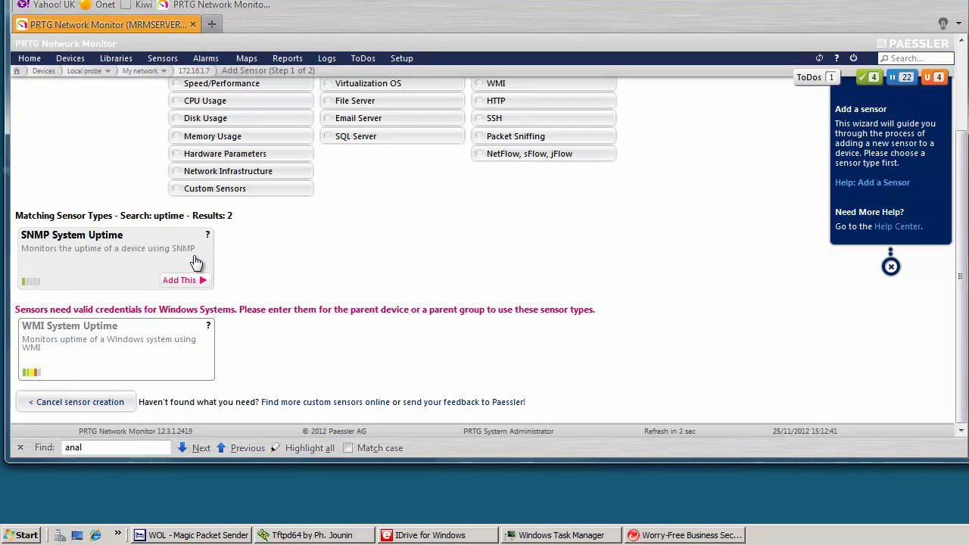
{"action": "scroll", "coordinate": [467, 227], "scroll_direction": "up", "scroll_amount": 3}
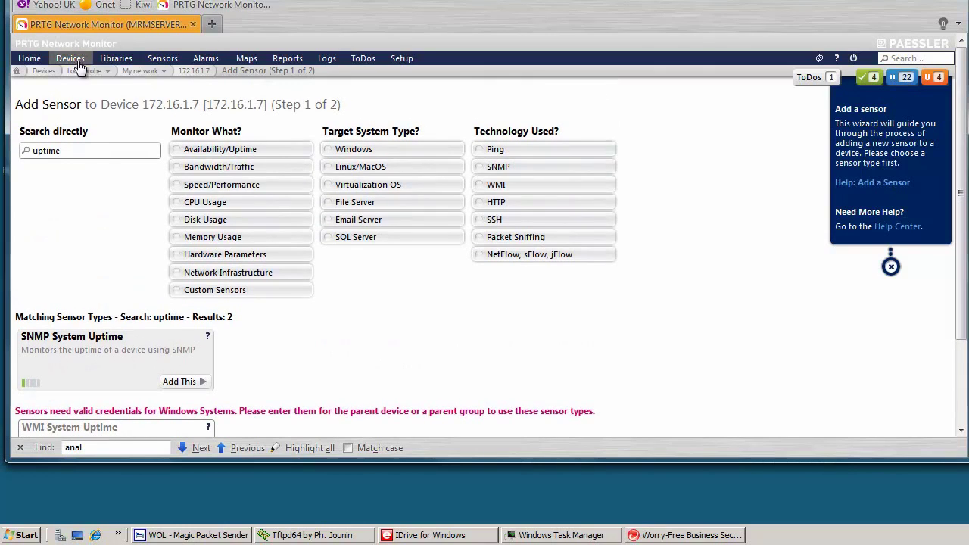
{"action": "mouse_move", "coordinate": [76, 63]}
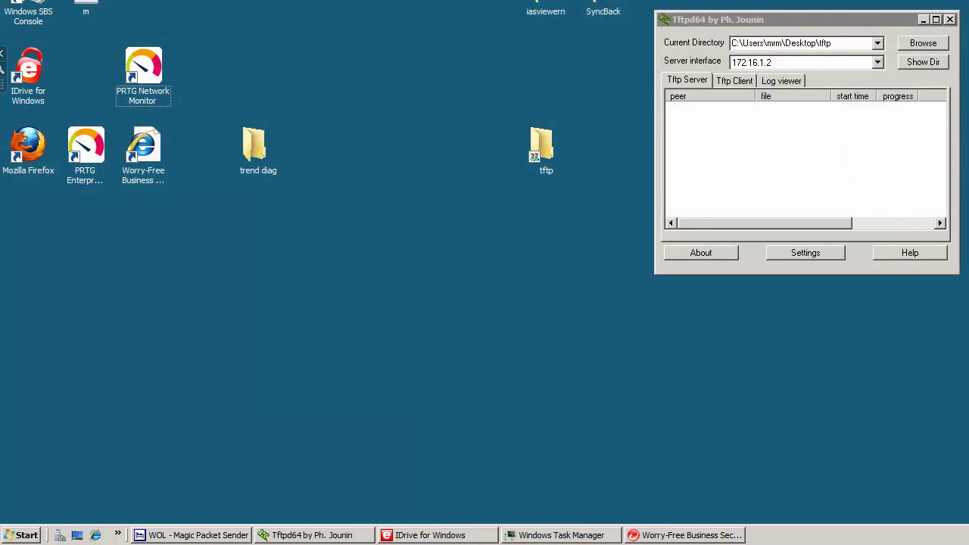
Step: Open a PuTTY SSH session to the AP-1141N access point at 172.16.1.1 and log in as admin
{"action": "left_click_drag", "start_coordinate": [323, 12], "coordinate": [216, 39]}
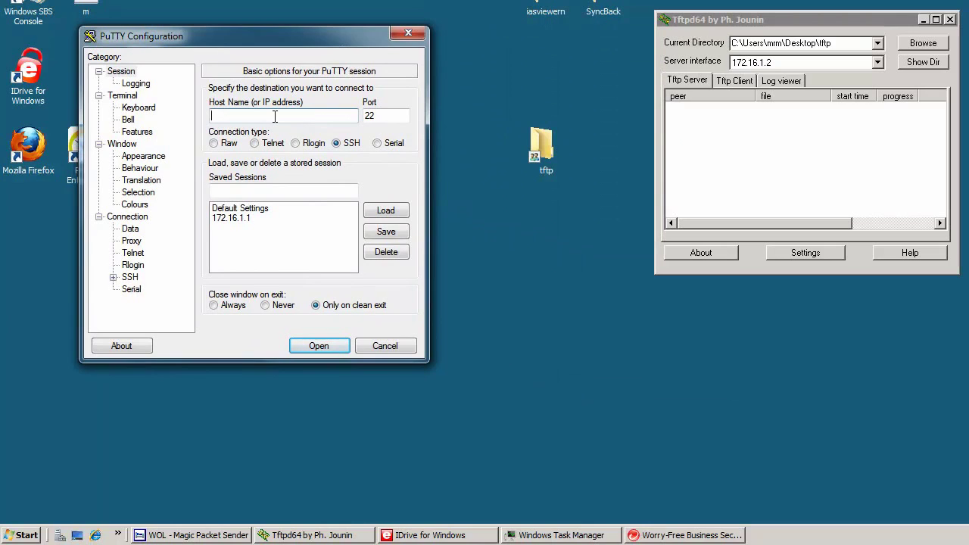
{"action": "type", "text": "172.16.1."}
{"action": "type", "text": "1"}
{"action": "key", "text": "Return"}
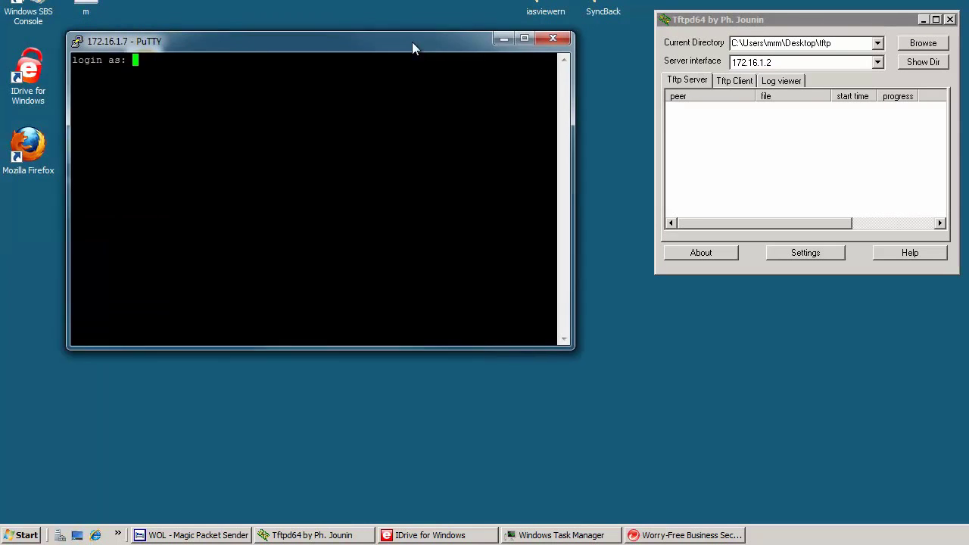
{"action": "left_click_drag", "start_coordinate": [411, 41], "coordinate": [433, 46]}
{"action": "type", "text": "admin"}
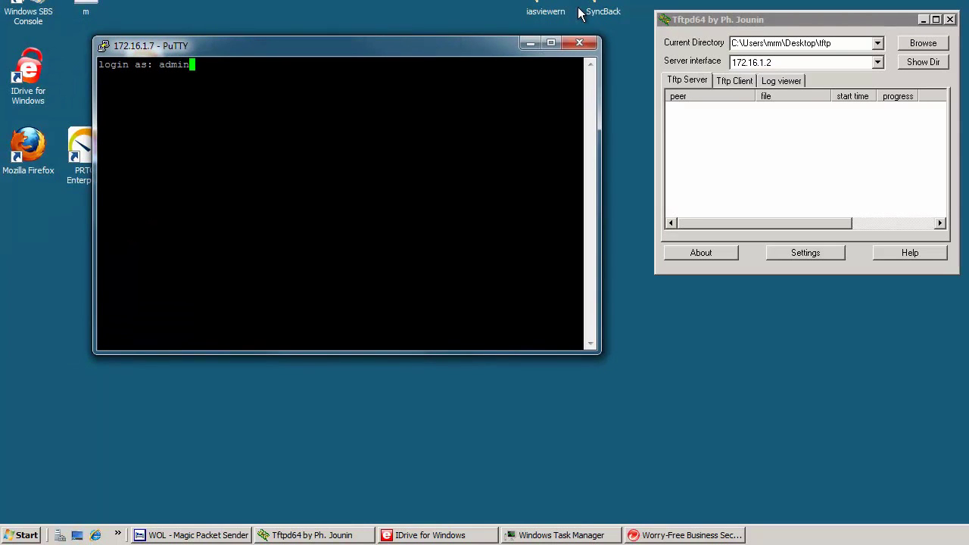
{"action": "key", "text": "Return"}
Step: Enter privileged mode with 'en' and run 'sh run | i log' to list the logging lines
{"action": "key", "text": "Return"}
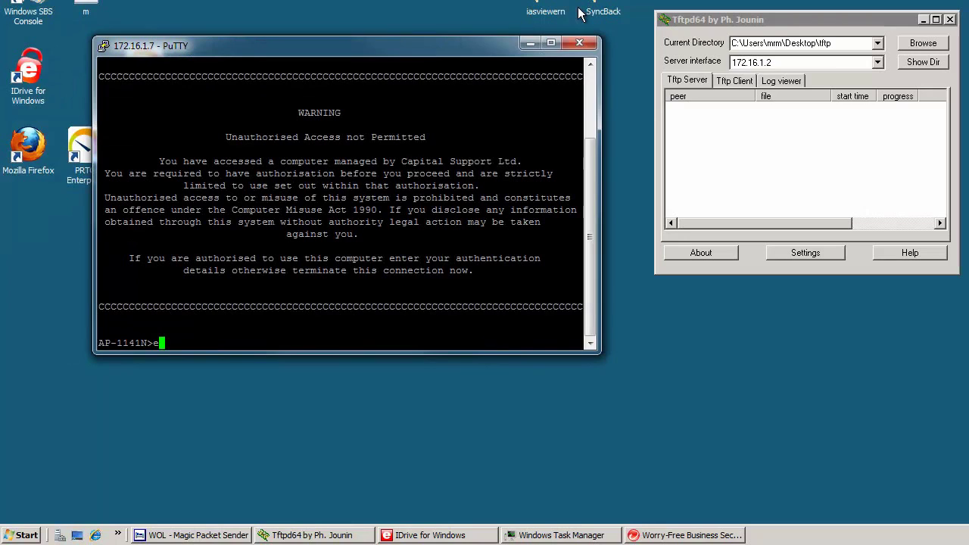
{"action": "type", "text": "en"}
{"action": "key", "text": "Return"}
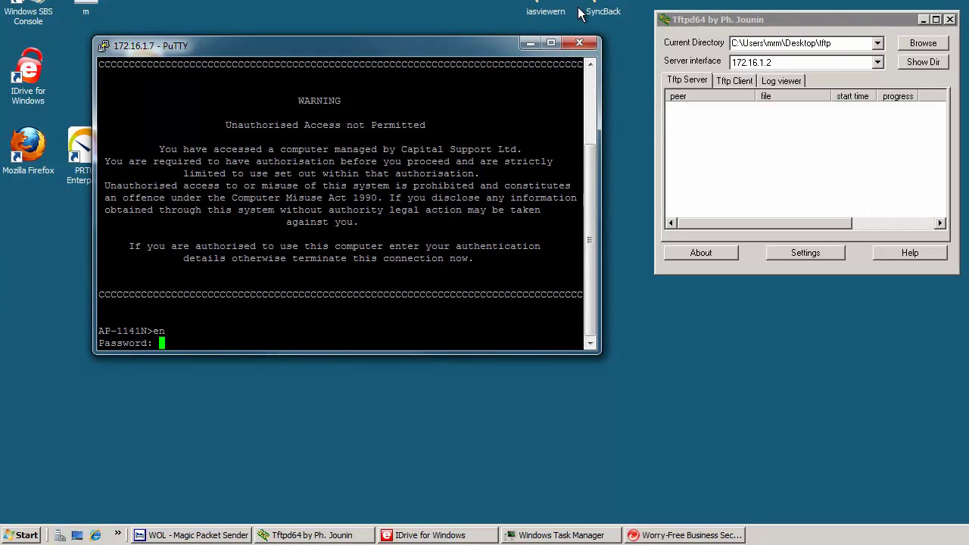
{"action": "key", "text": "Return"}
{"action": "key", "text": "Return"}
{"action": "key", "text": "Return"}
{"action": "type", "text": "sh run | "}
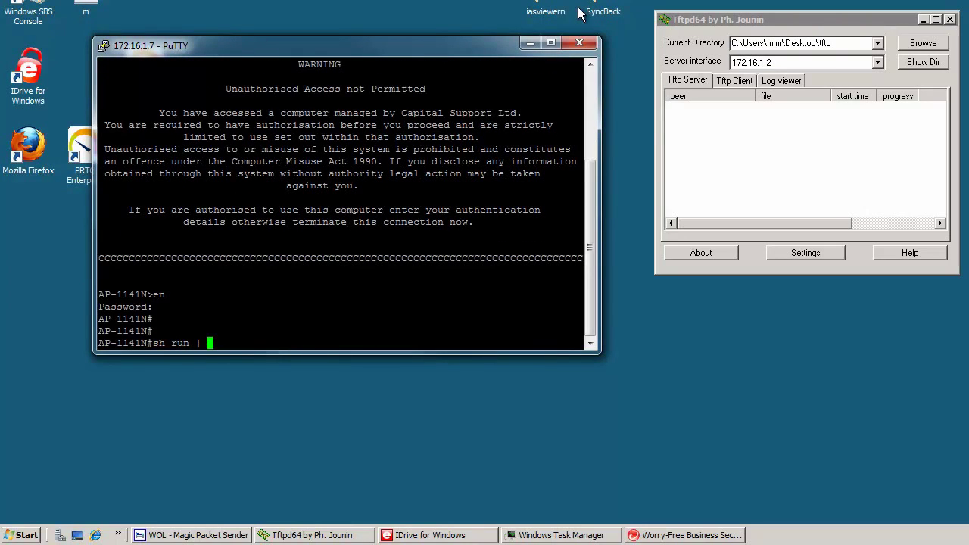
{"action": "type", "text": "i log"}
{"action": "key", "text": "Return"}
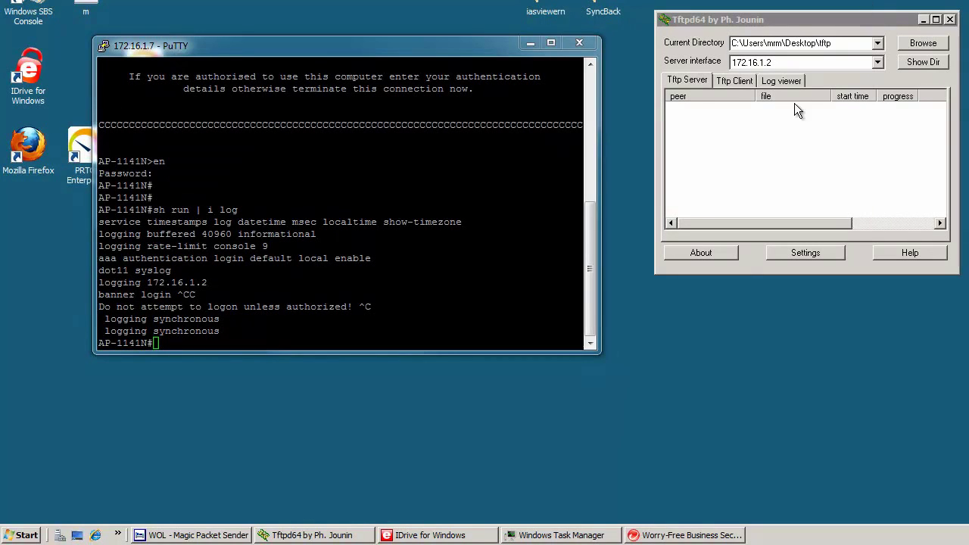
{"action": "left_click", "coordinate": [211, 283]}
{"action": "left_click_drag", "start_coordinate": [117, 294], "coordinate": [216, 282]}
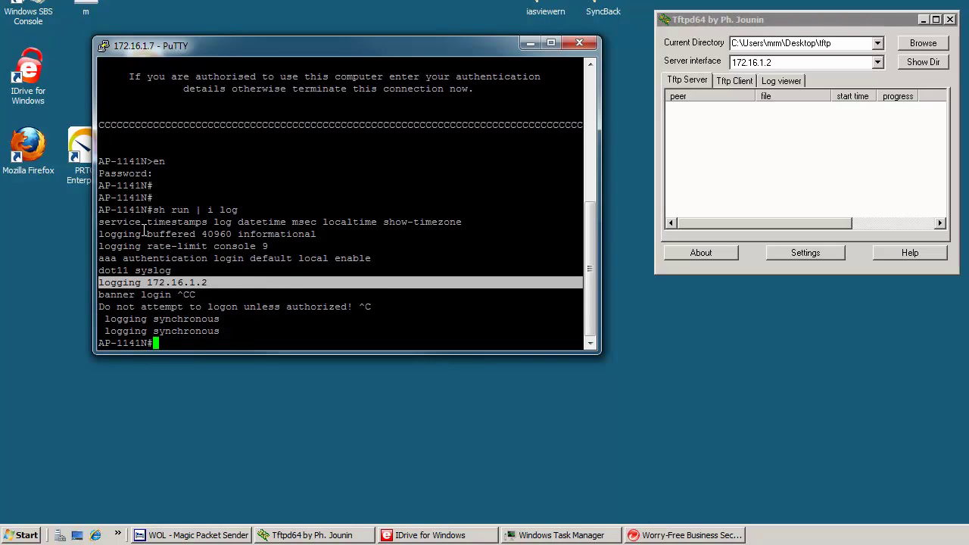
{"action": "left_click_drag", "start_coordinate": [112, 223], "coordinate": [267, 221]}
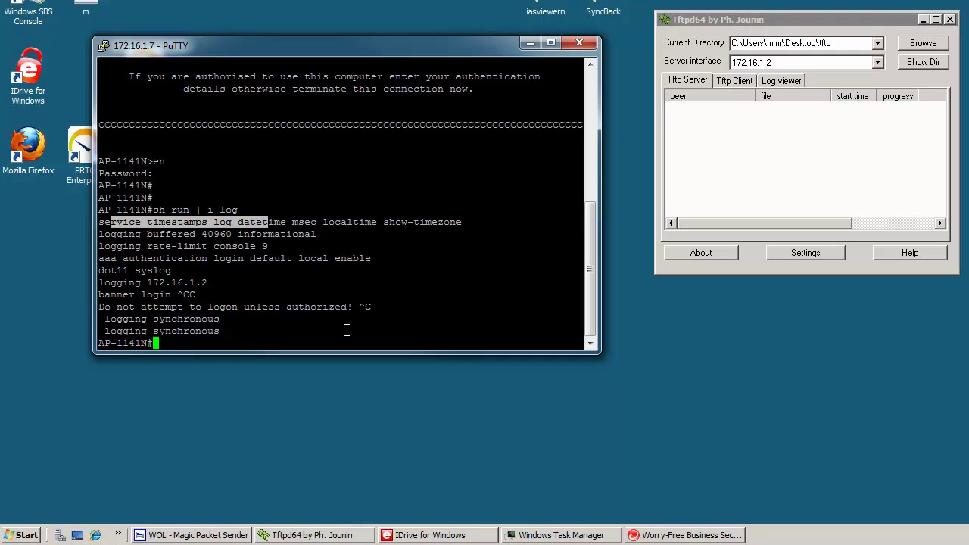
{"action": "triple_click", "coordinate": [233, 282]}
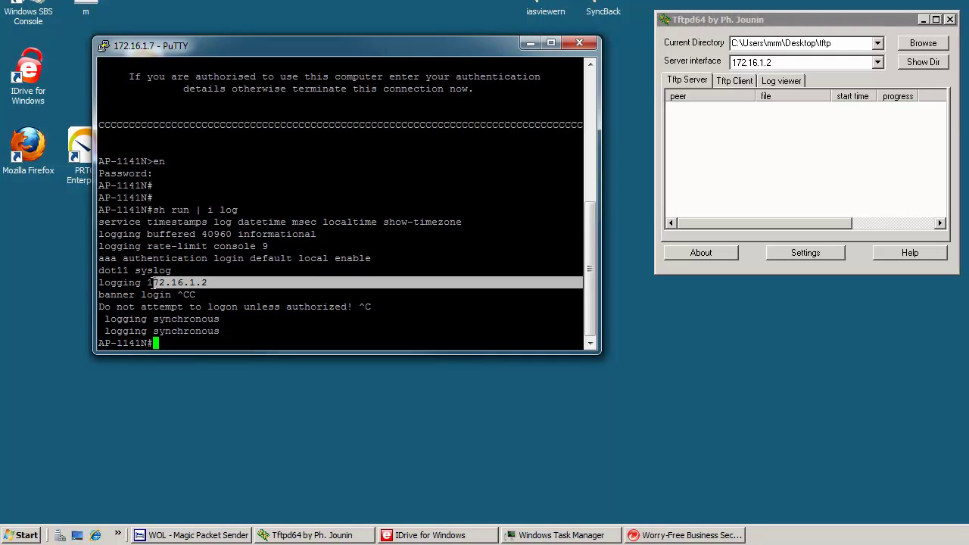
{"action": "left_click", "coordinate": [290, 256]}
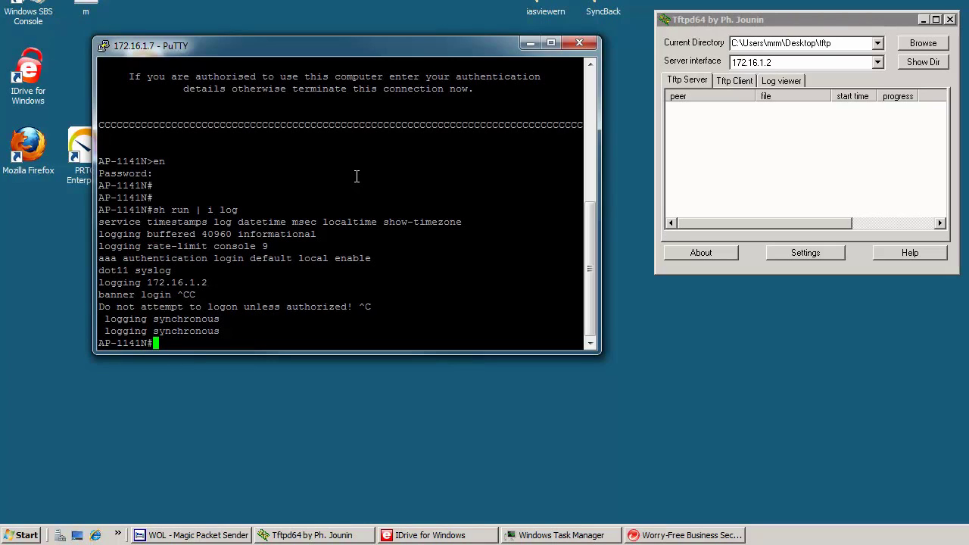
{"action": "type", "text": "exit"}
Step: End the SSH session, launch Windows Server Backup, and review the 23/11 and 22/11/2012 backup messages
{"action": "key", "text": "Return"}
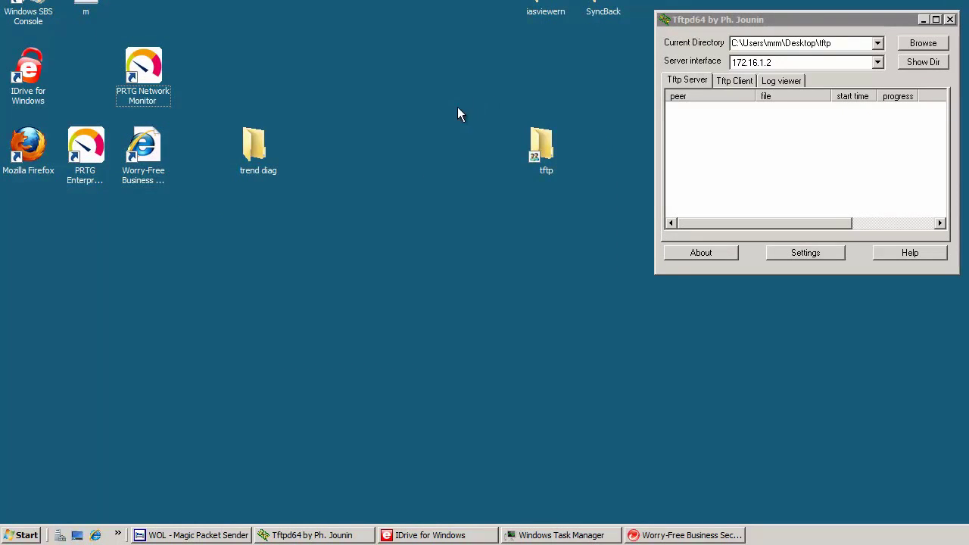
{"action": "left_click", "coordinate": [23, 532]}
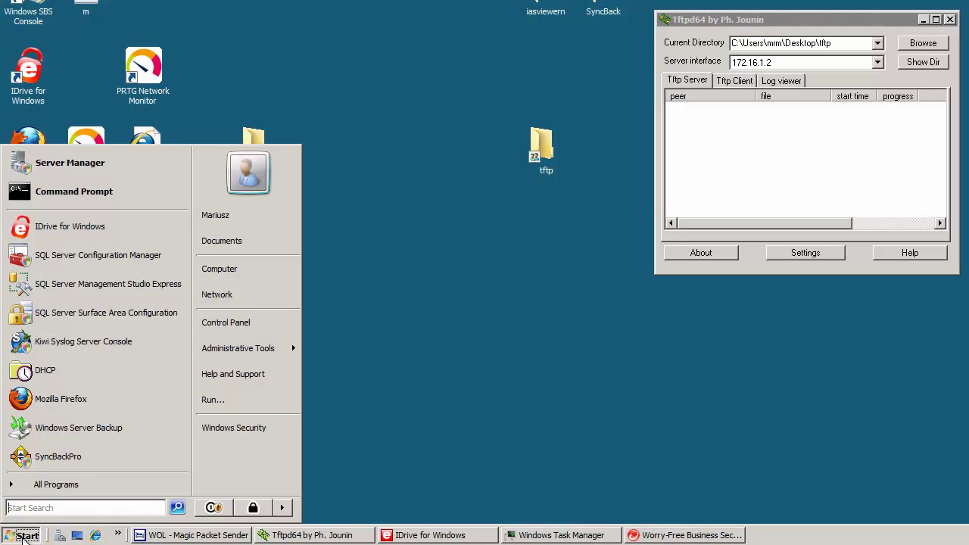
{"action": "left_click", "coordinate": [83, 428]}
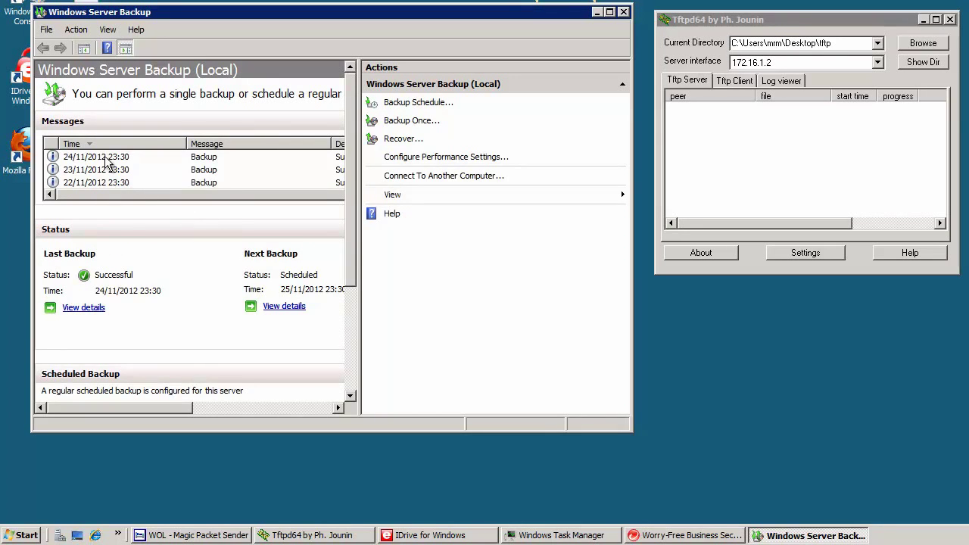
{"action": "left_click", "coordinate": [122, 171]}
{"action": "left_click", "coordinate": [113, 183]}
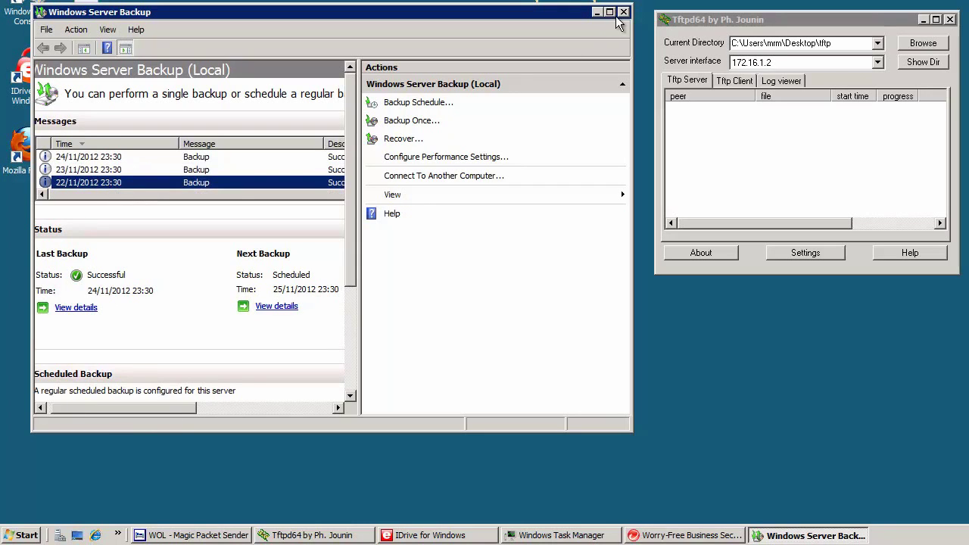
Step: Close Windows Server Backup, move SyncBackPro to the top-left, and select the SCHEDULE profile group
{"action": "left_click", "coordinate": [625, 12]}
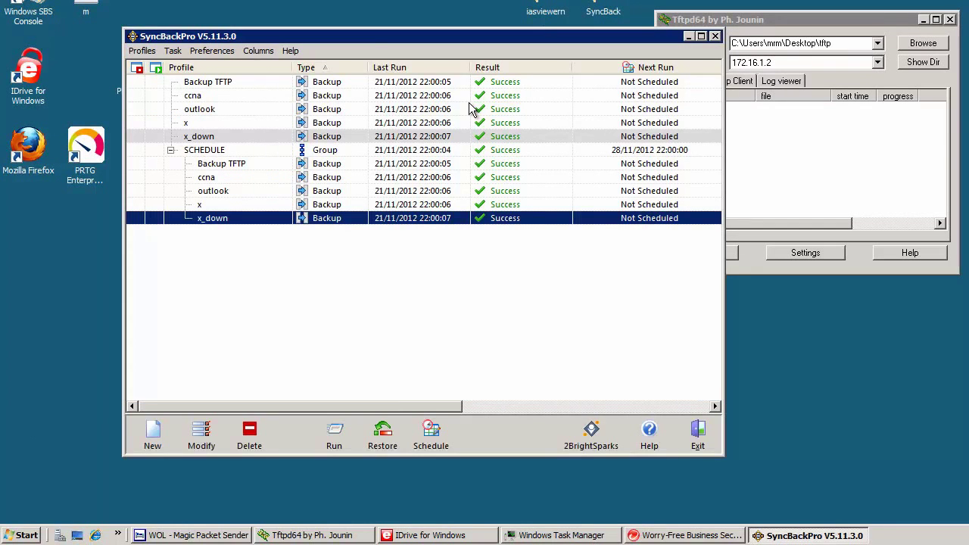
{"action": "left_click_drag", "start_coordinate": [362, 36], "coordinate": [275, 17]}
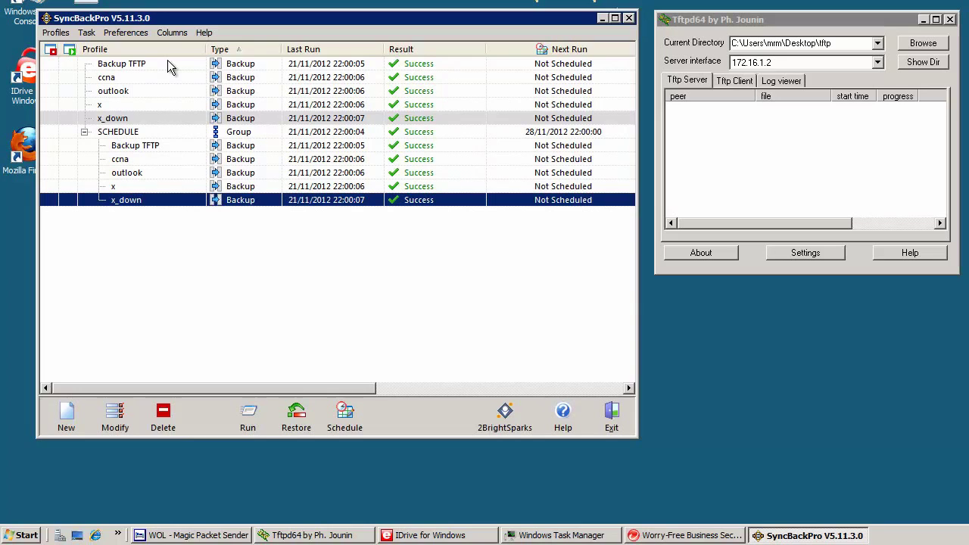
{"action": "left_click", "coordinate": [159, 134]}
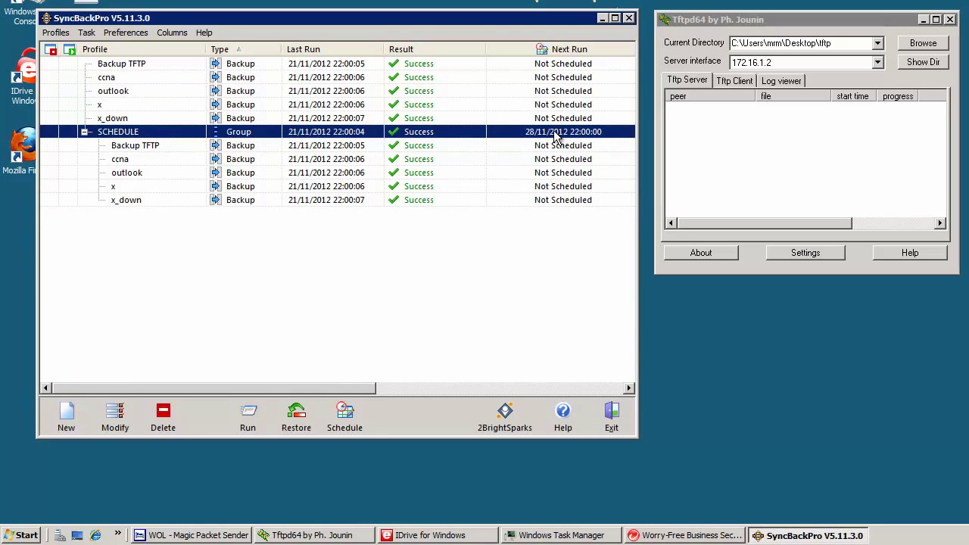
{"action": "left_click", "coordinate": [141, 147]}
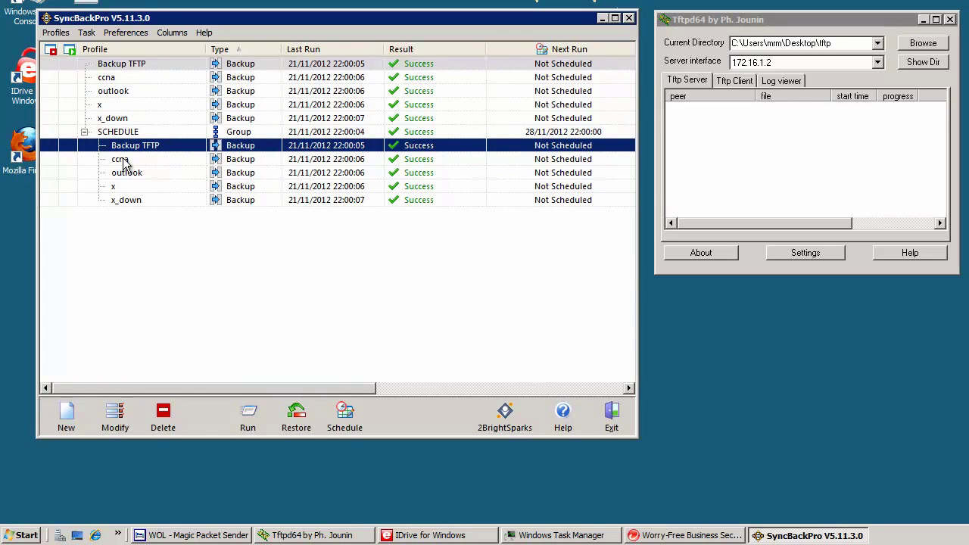
{"action": "left_click", "coordinate": [121, 159]}
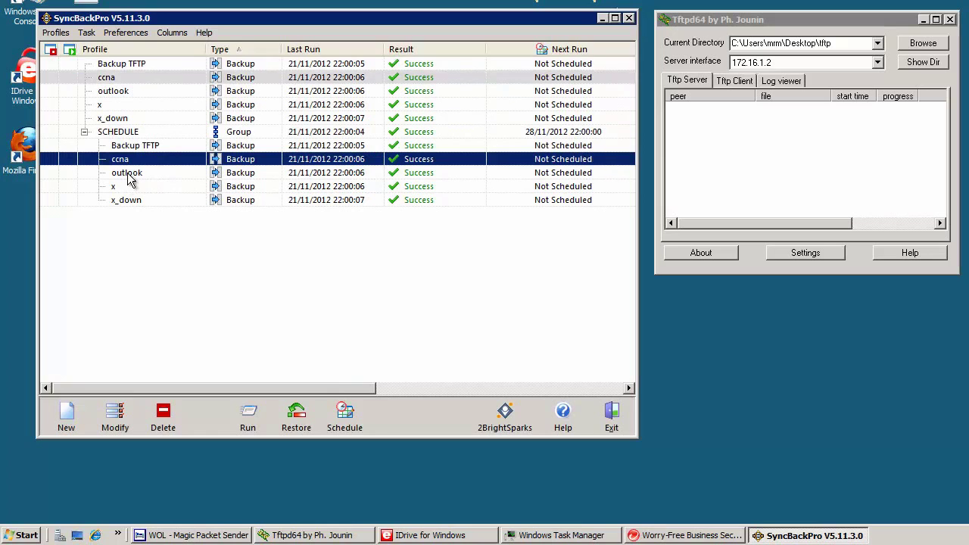
{"action": "left_click", "coordinate": [127, 174]}
{"action": "left_click", "coordinate": [148, 146]}
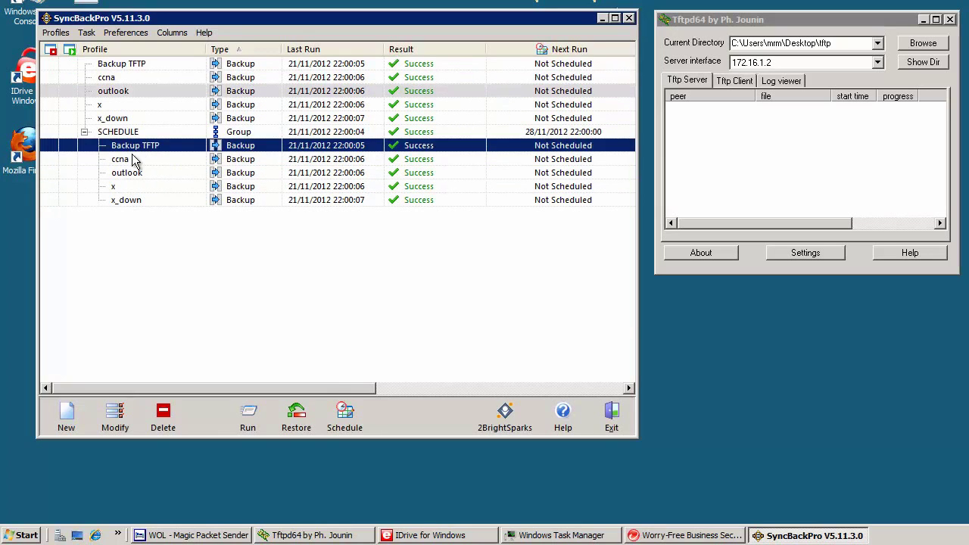
{"action": "left_click", "coordinate": [126, 160]}
{"action": "left_click", "coordinate": [130, 179]}
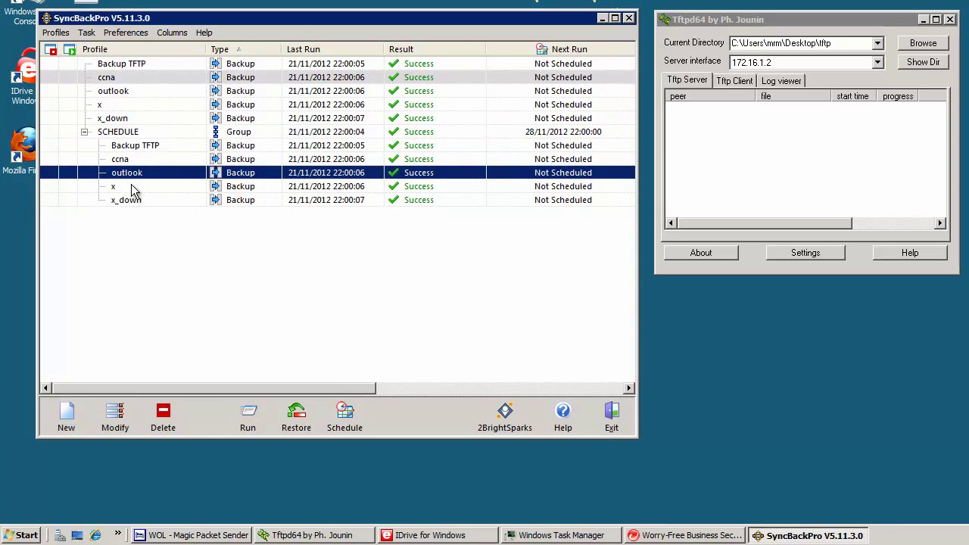
{"action": "left_click", "coordinate": [132, 188]}
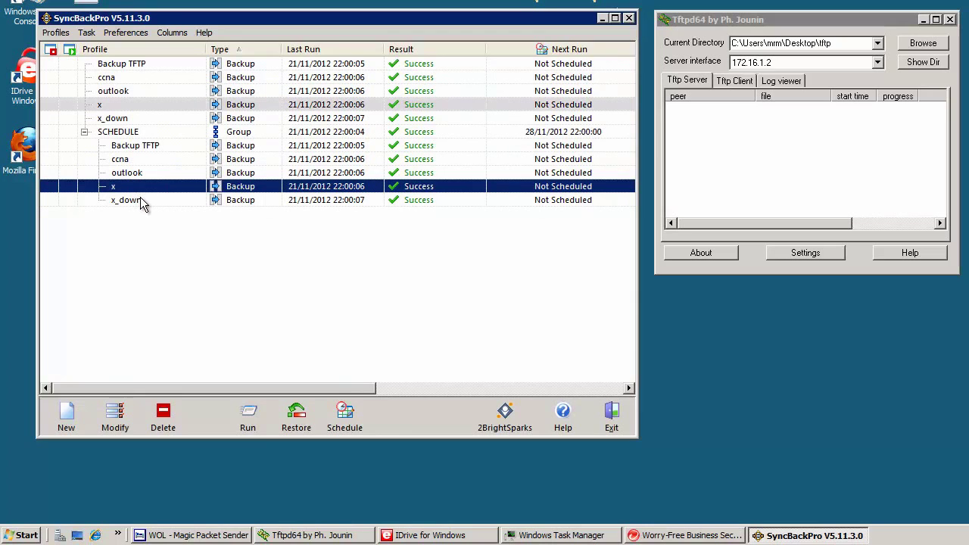
{"action": "left_click", "coordinate": [142, 201]}
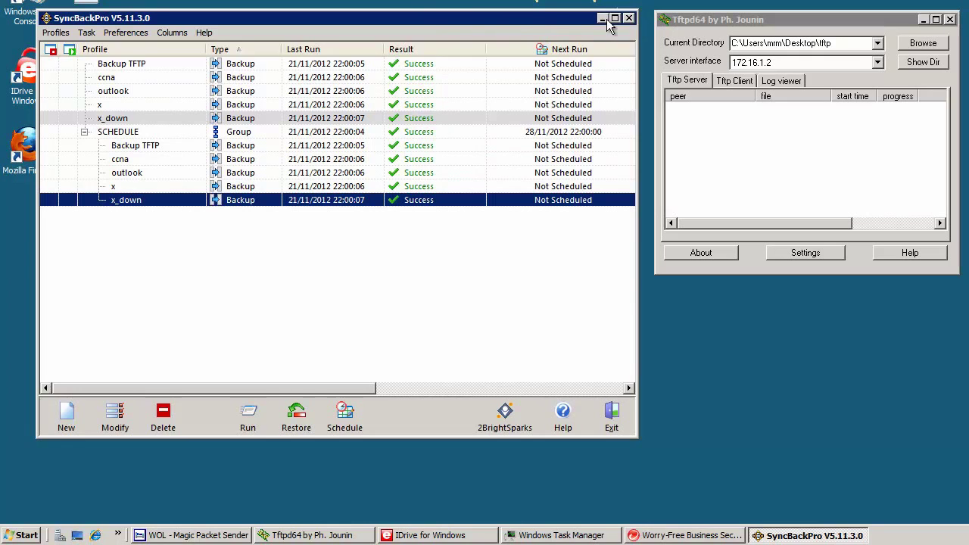
Step: Minimize SyncBackPro and bring Windows Task Manager's Performance view to the upper left
{"action": "left_click", "coordinate": [601, 19]}
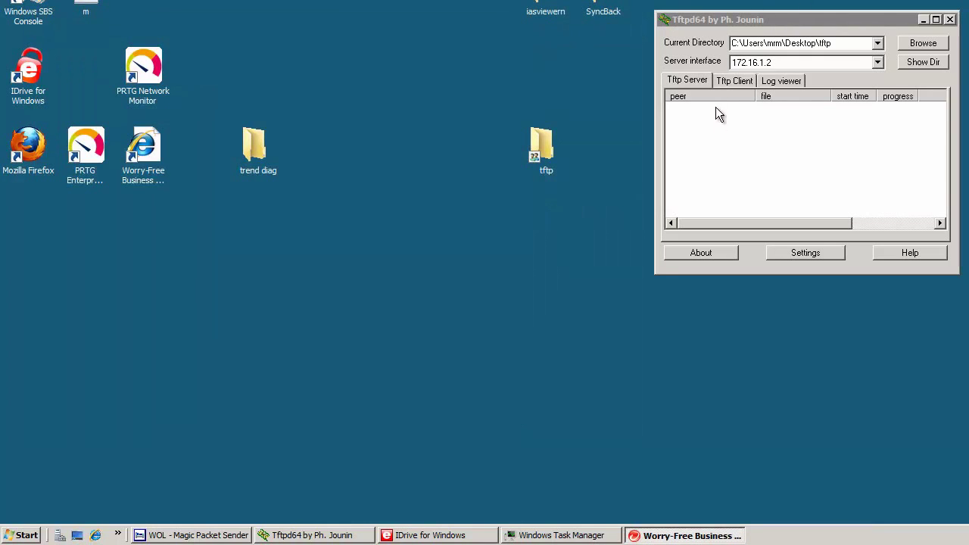
{"action": "left_click", "coordinate": [583, 536]}
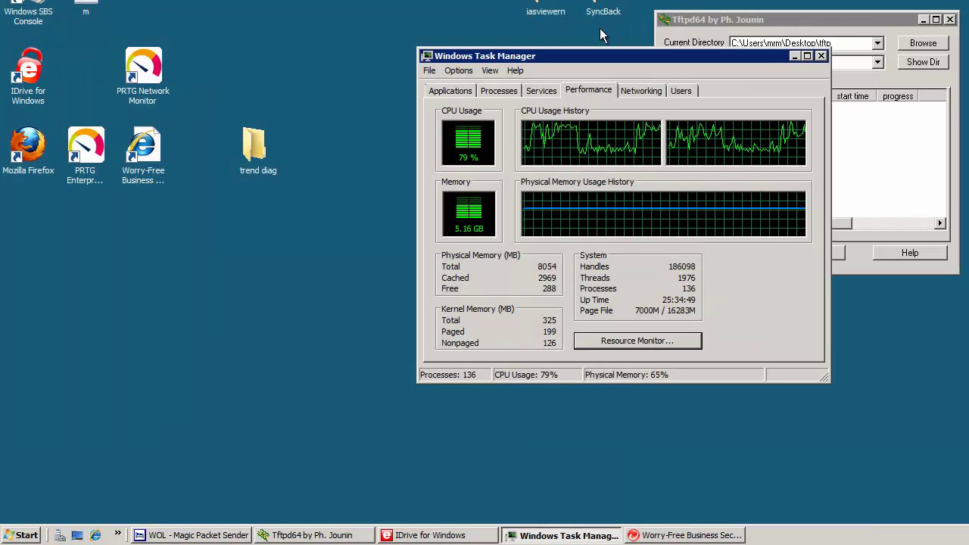
{"action": "left_click_drag", "start_coordinate": [614, 49], "coordinate": [294, 10]}
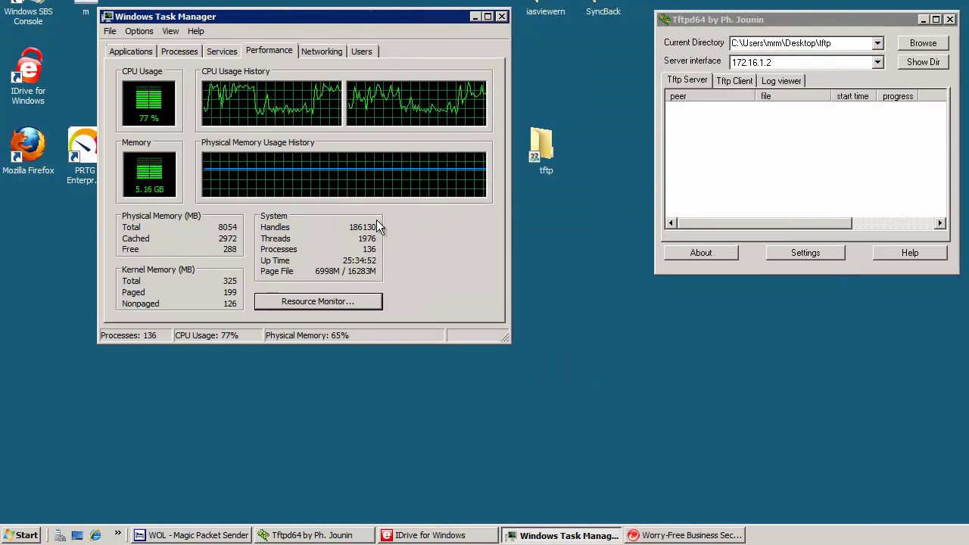